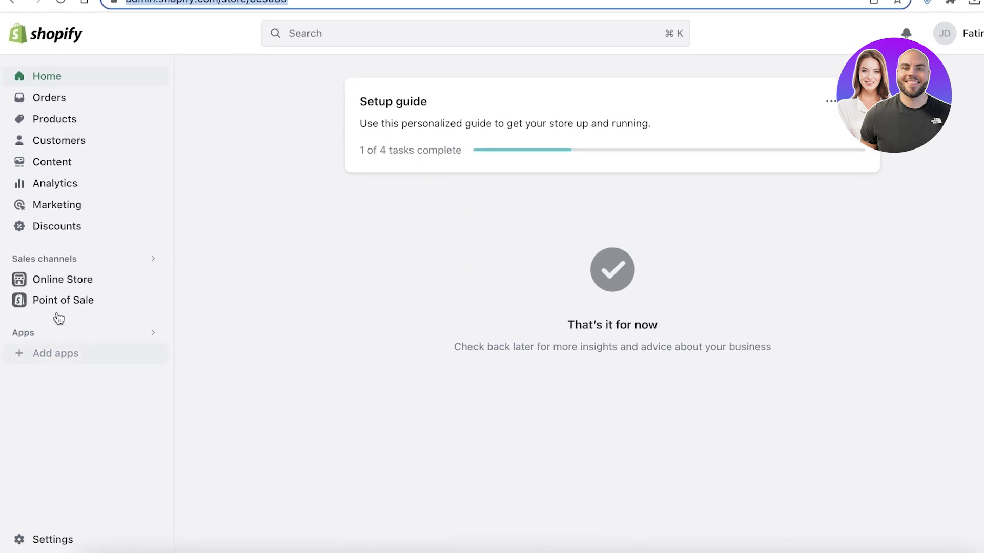
Open Online Store Themes and scroll past the current Dawn theme to the theme library
click(85, 108)
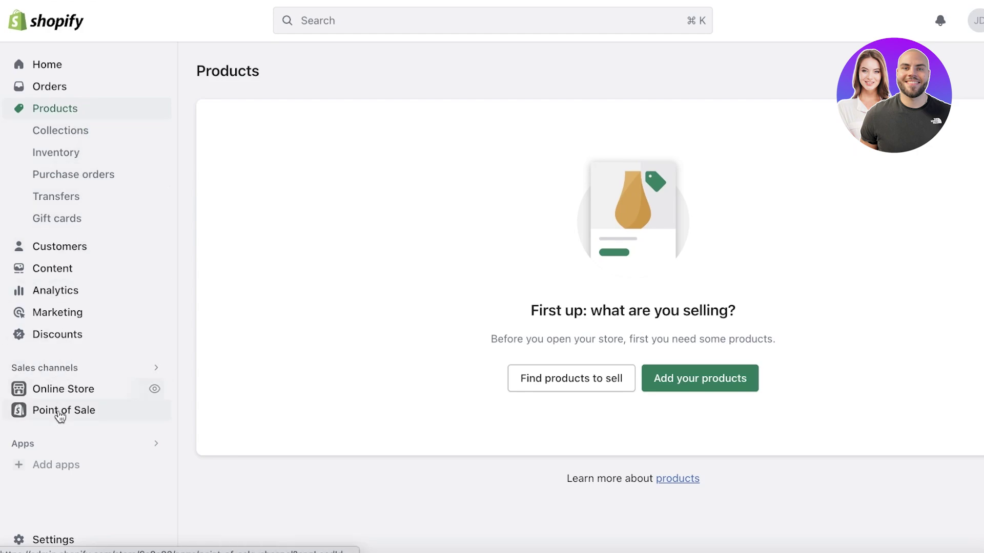
click(68, 394)
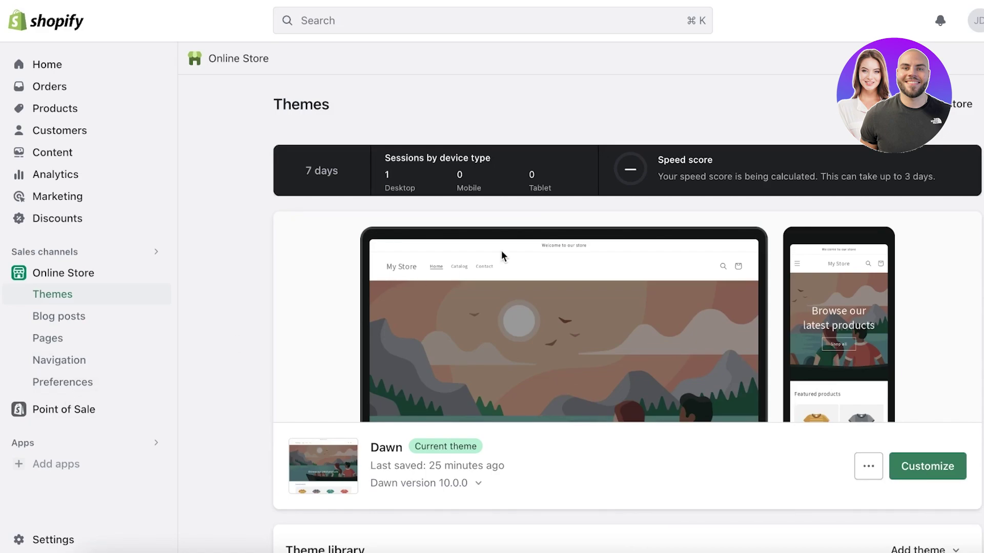
scroll(500, 252, down, 5)
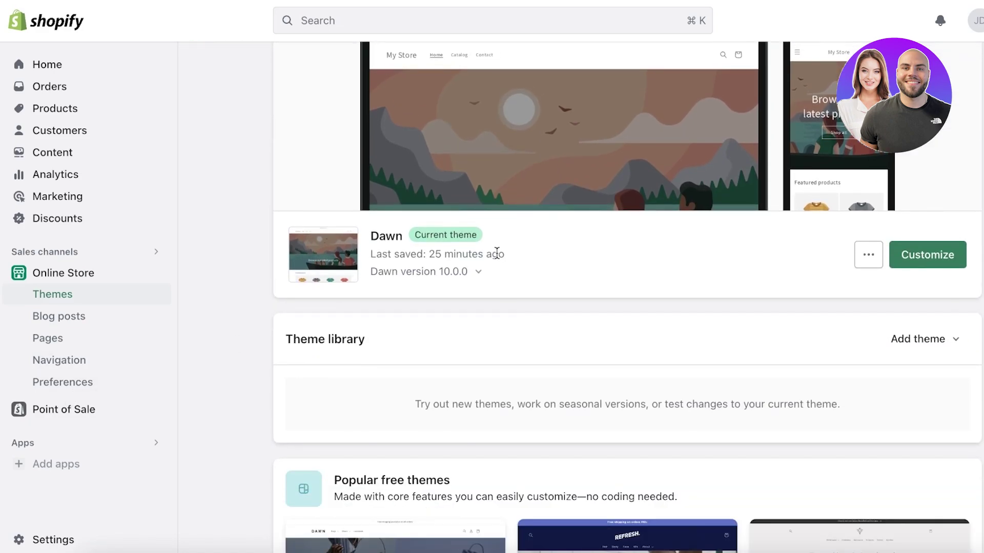
scroll(505, 264, down, 5)
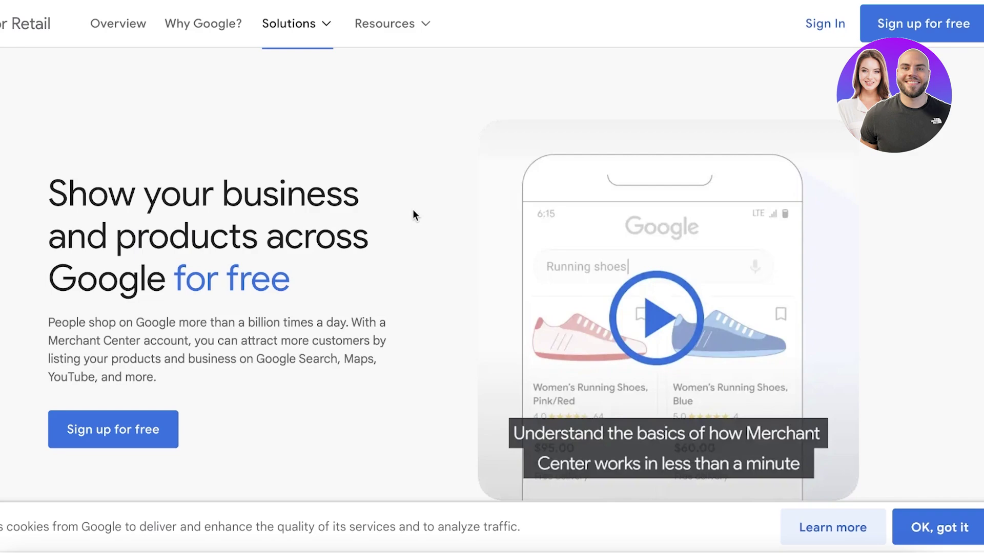
Open Merchant Center from the search results, start the free sign-up, and check the signed-in Google account
scroll(414, 214, down, 6)
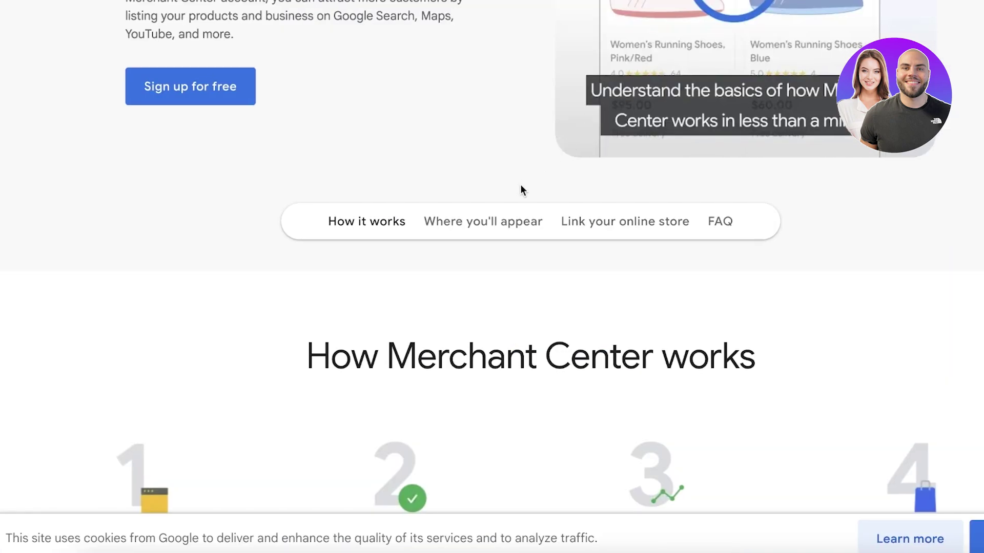
scroll(445, 186, up, 5)
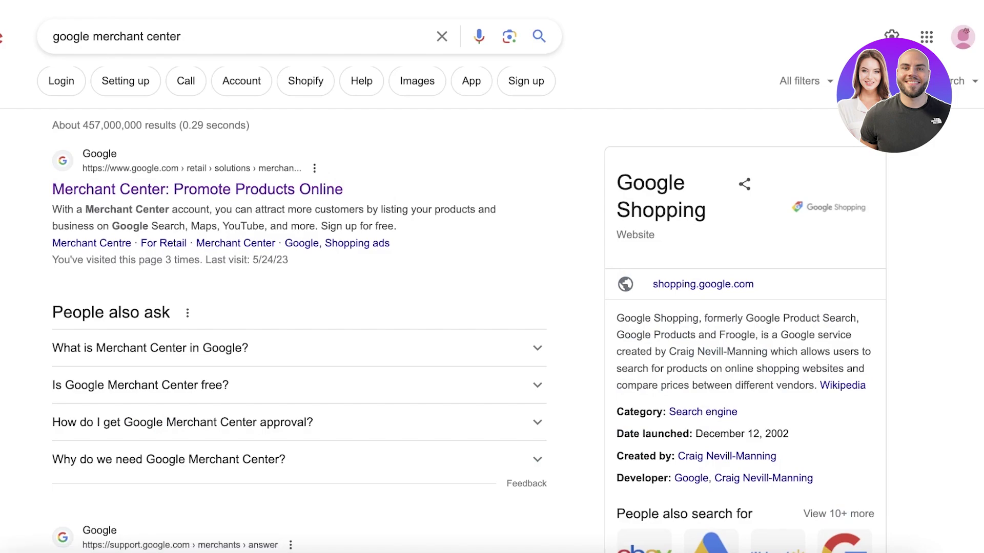
click(336, 189)
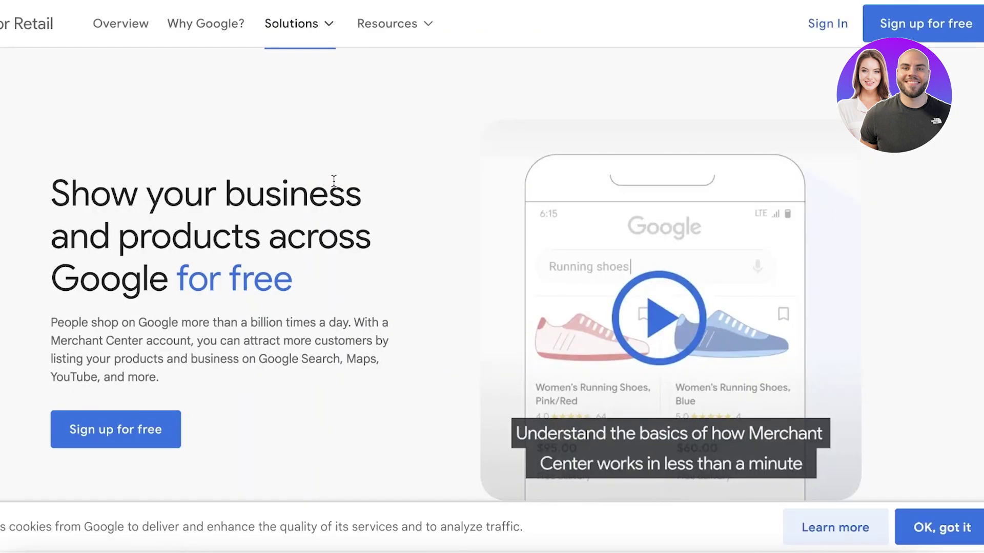
click(137, 441)
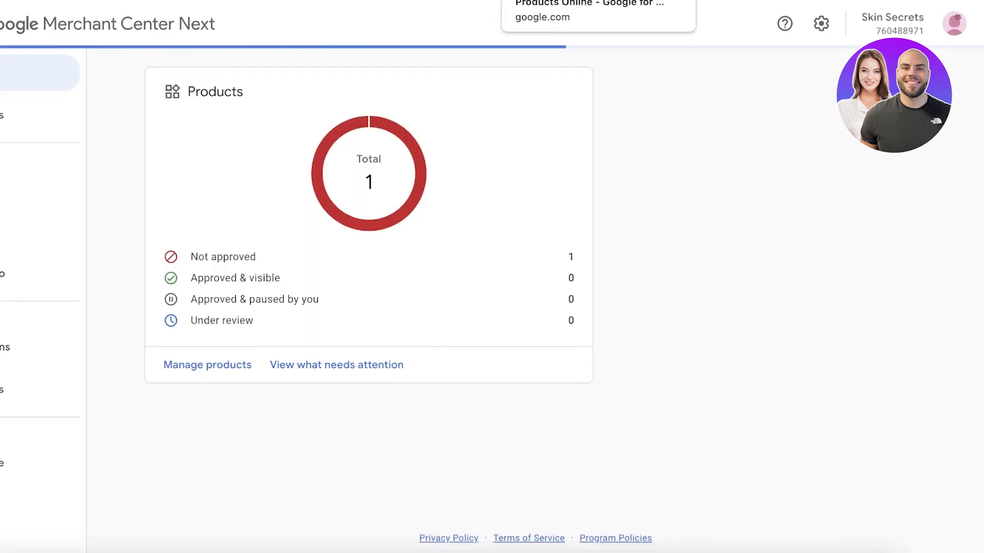
click(954, 23)
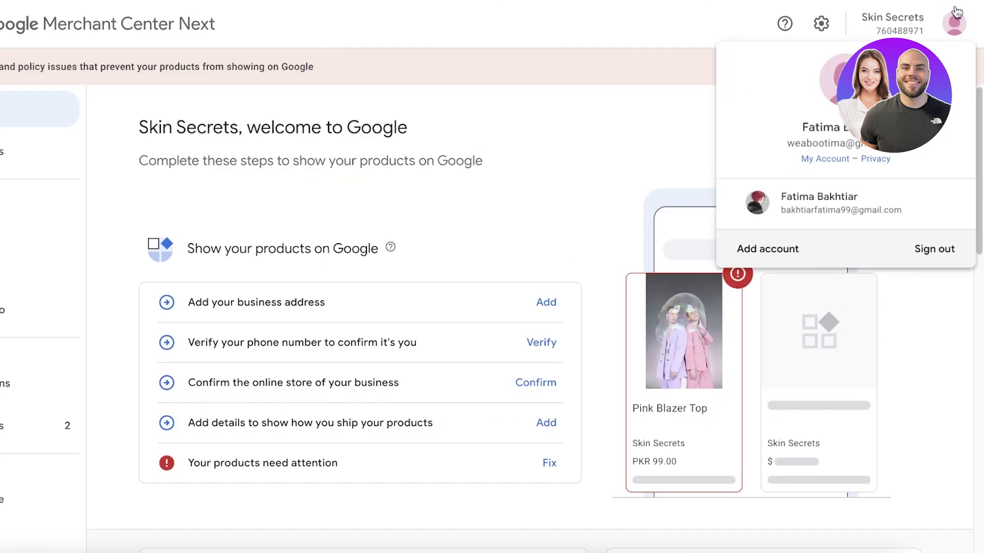
click(789, 214)
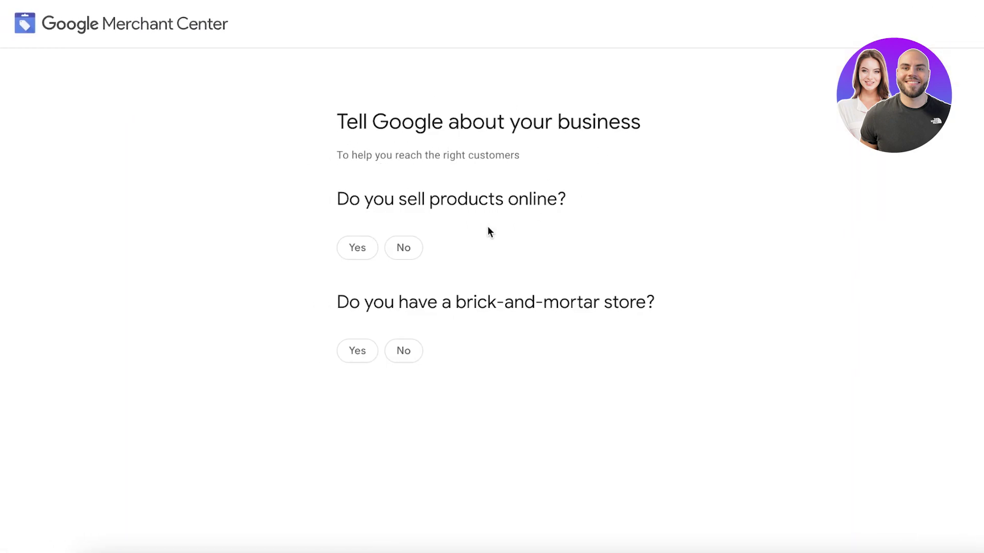
Answer Yes to selling products online and No to having a brick-and-mortar store
click(353, 251)
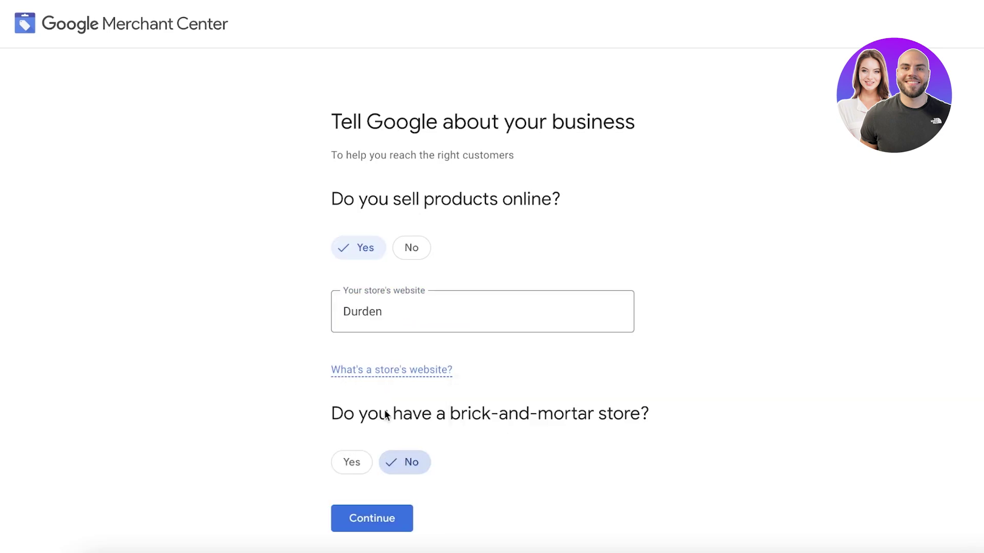
click(366, 525)
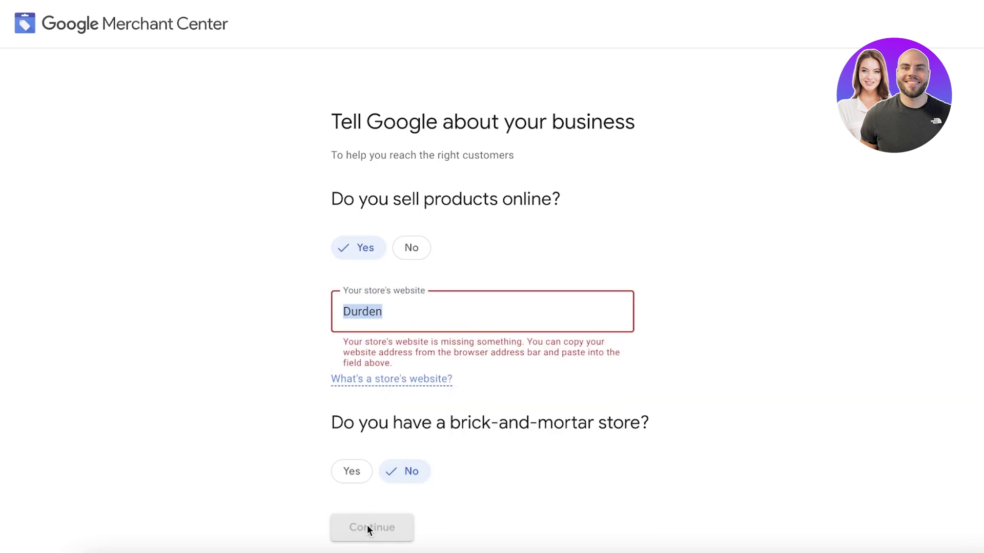
click(485, 307)
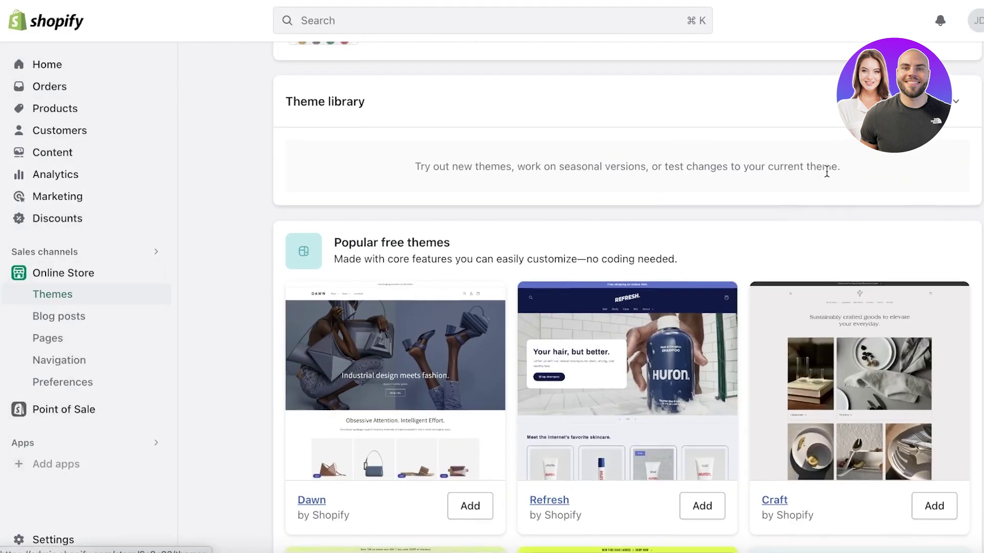
Replace the invalid website entry 'Durden' with the myshopify address copied from the live storefront
scroll(825, 205, up, 4)
scroll(815, 226, up, 5)
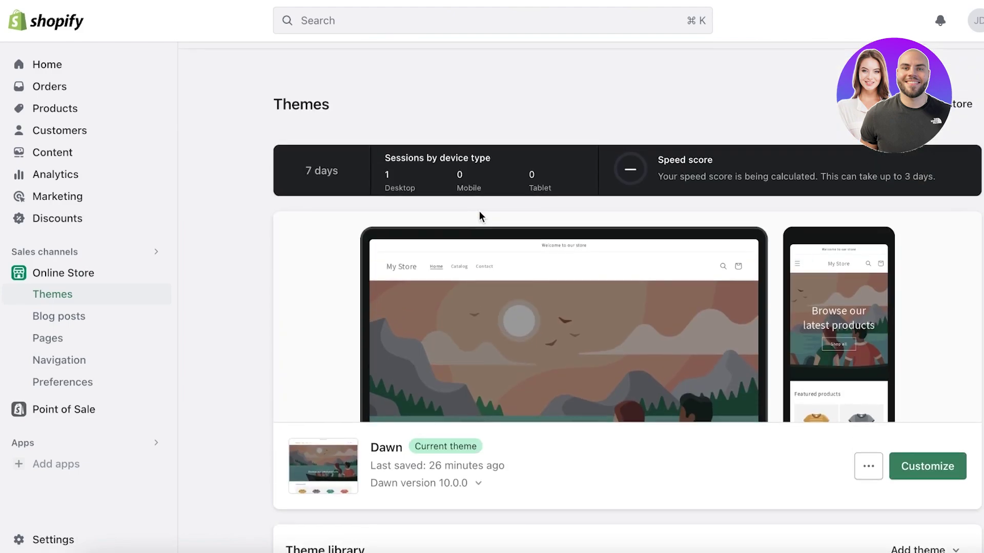
click(439, 294)
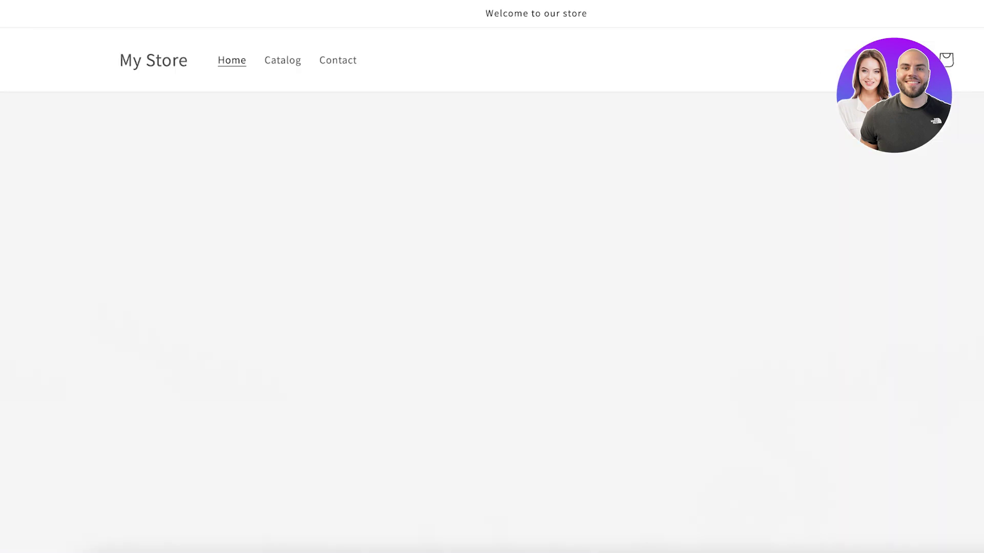
right_click(634, 1)
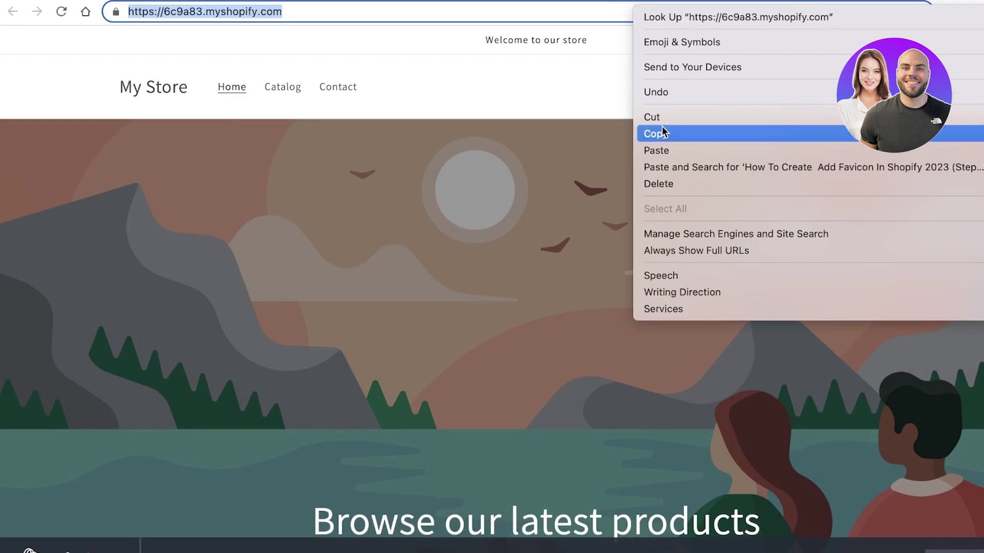
click(655, 112)
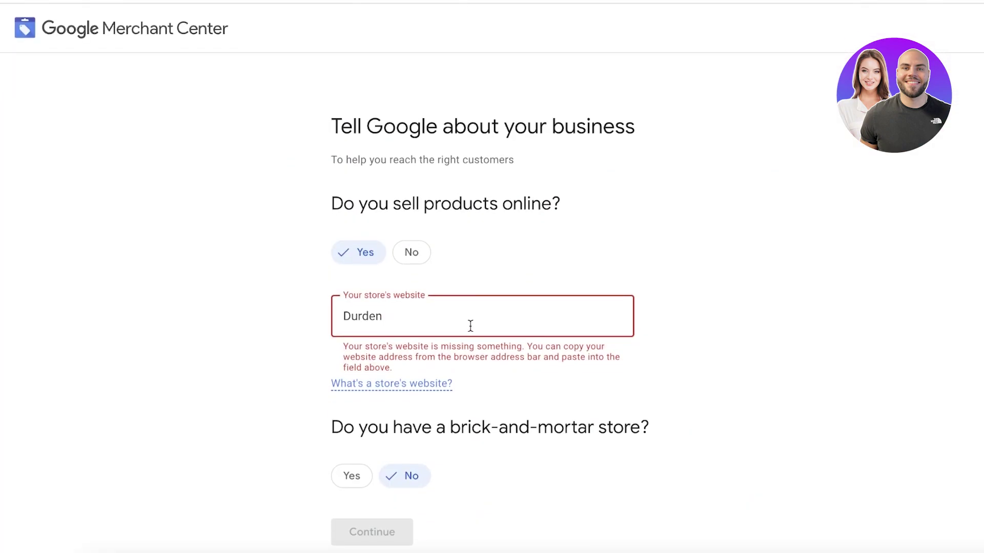
triple_click(471, 324)
key(ctrl+v)
Submit the store details and continue to the business-info step
scroll(470, 358, down, 1)
click(366, 476)
scroll(520, 315, down, 2)
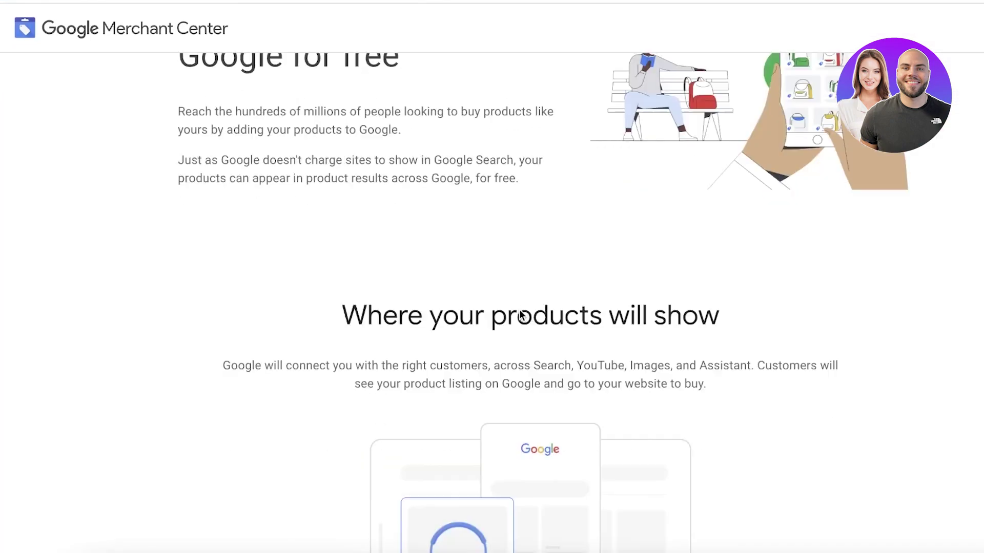
scroll(611, 174, down, 10)
click(386, 453)
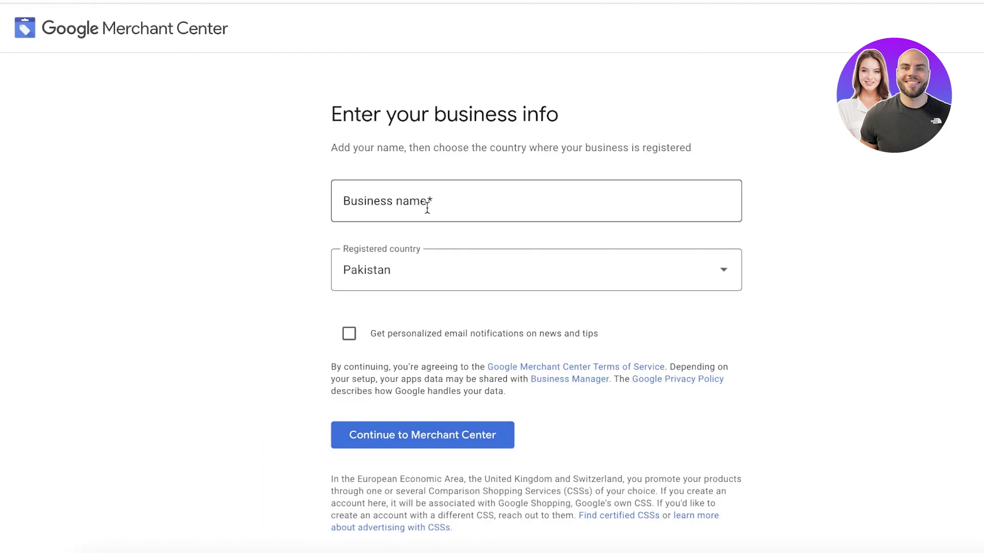
Enter business name 'Durden', keep Pakistan as the country, and create the account
click(427, 207)
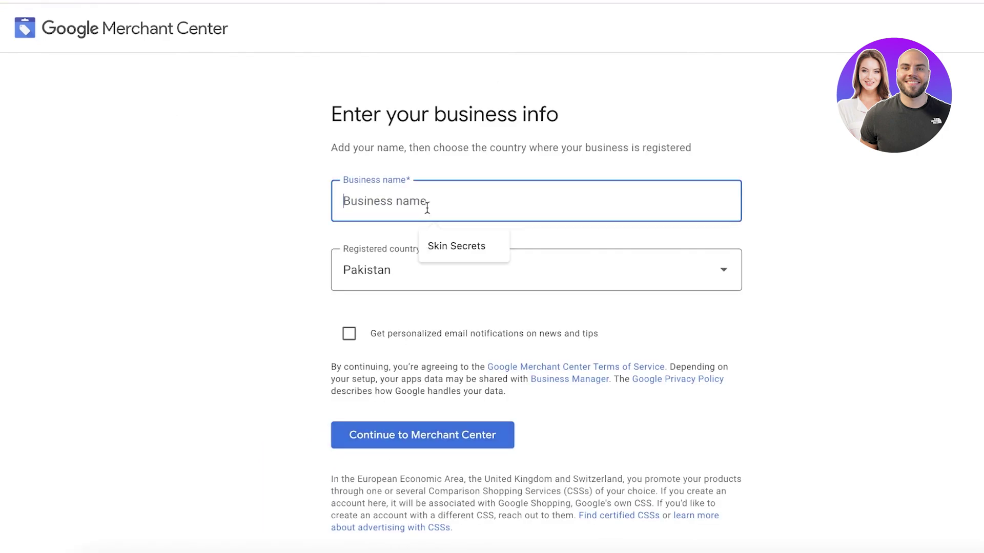
text(Durden)
click(429, 447)
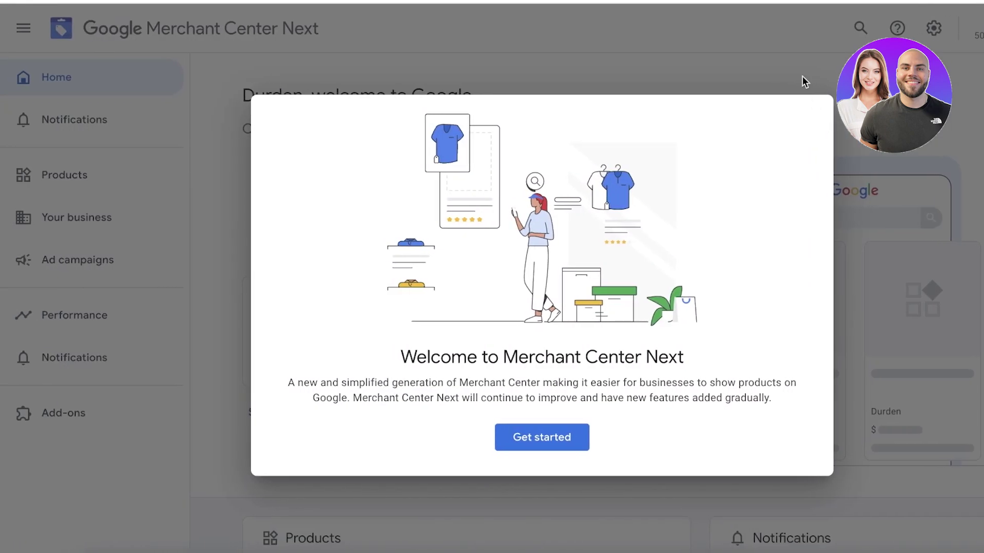
Dismiss the welcome with Get started, check the empty Products page, and go back Home
click(542, 437)
scroll(595, 130, down, 3)
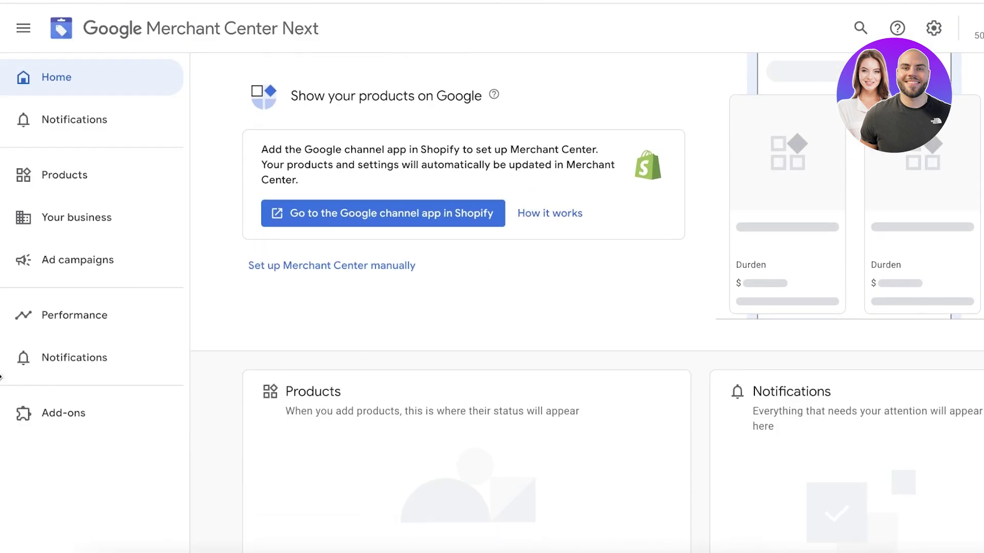
click(93, 171)
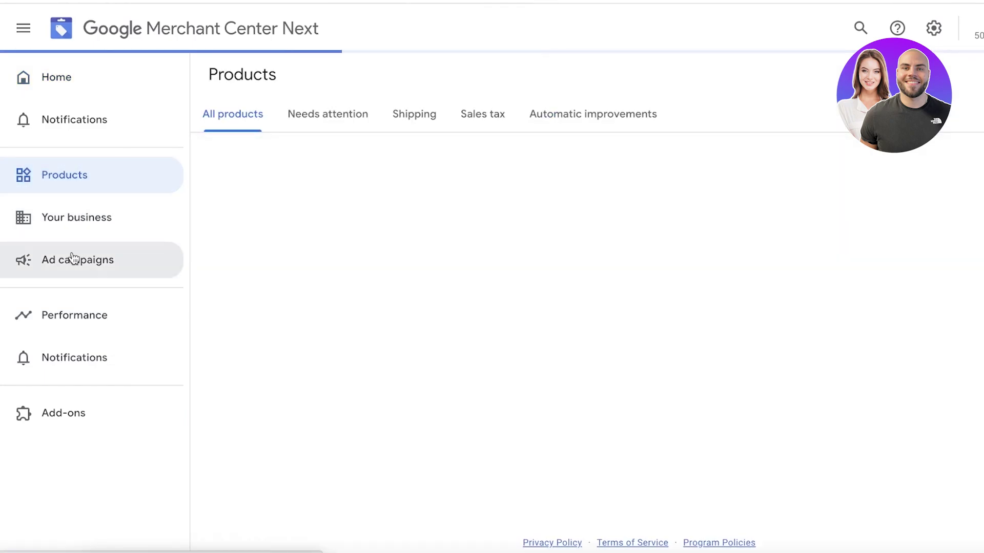
click(126, 91)
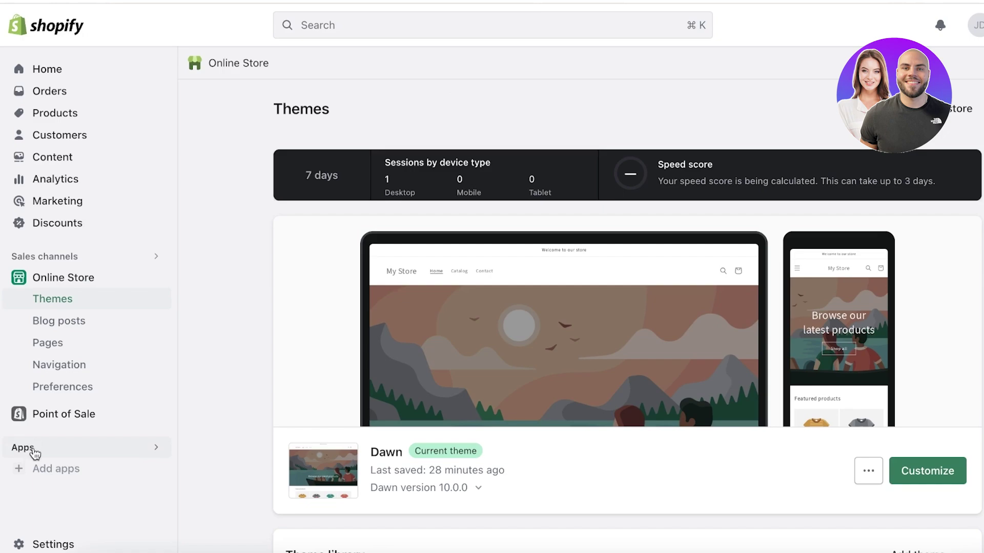
Reach the apps and sales channels settings through the admin's app search
click(35, 468)
key(Escape)
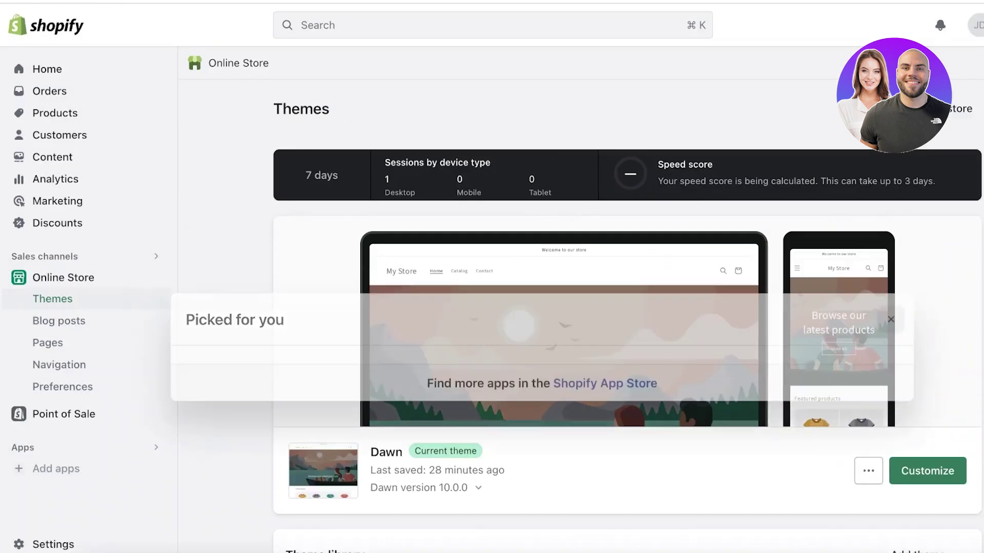
click(323, 26)
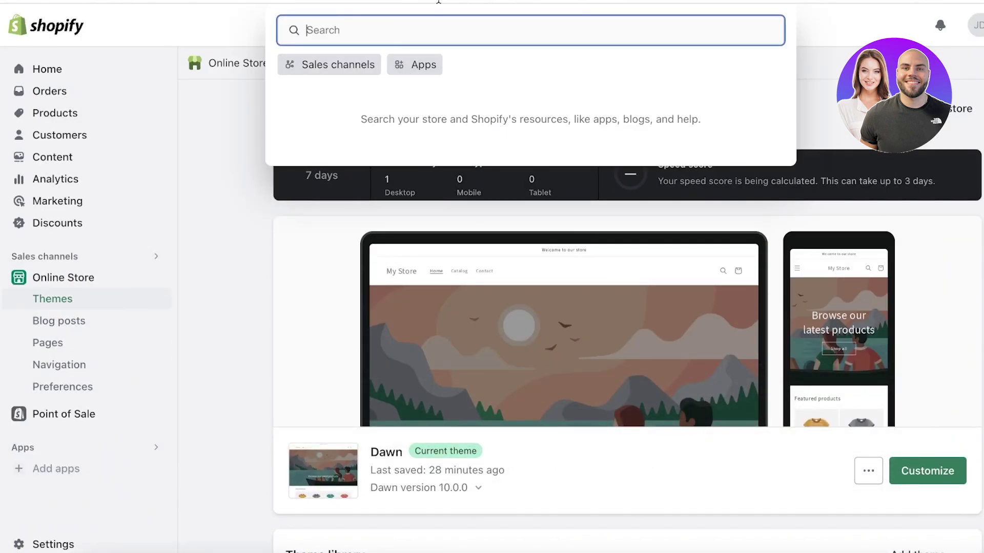
click(402, 64)
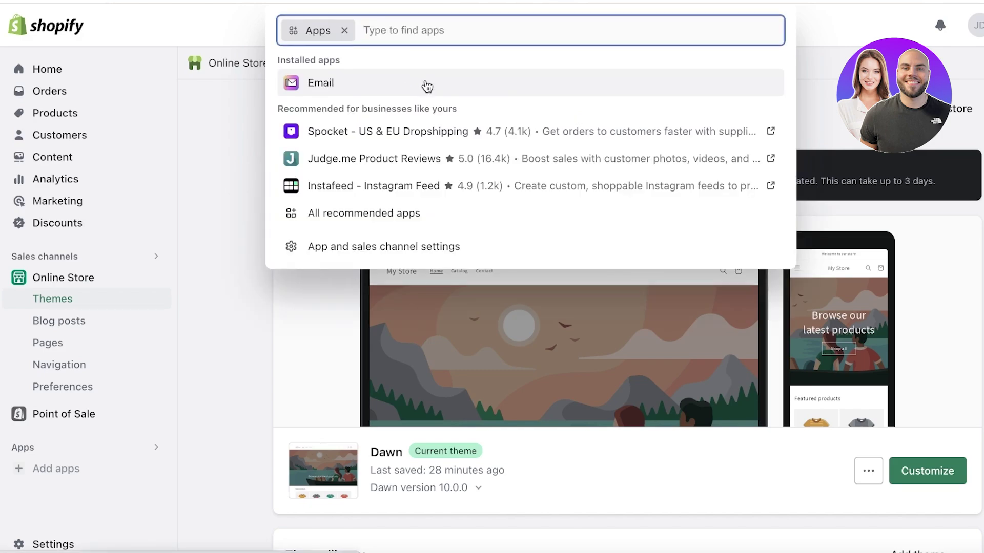
click(333, 251)
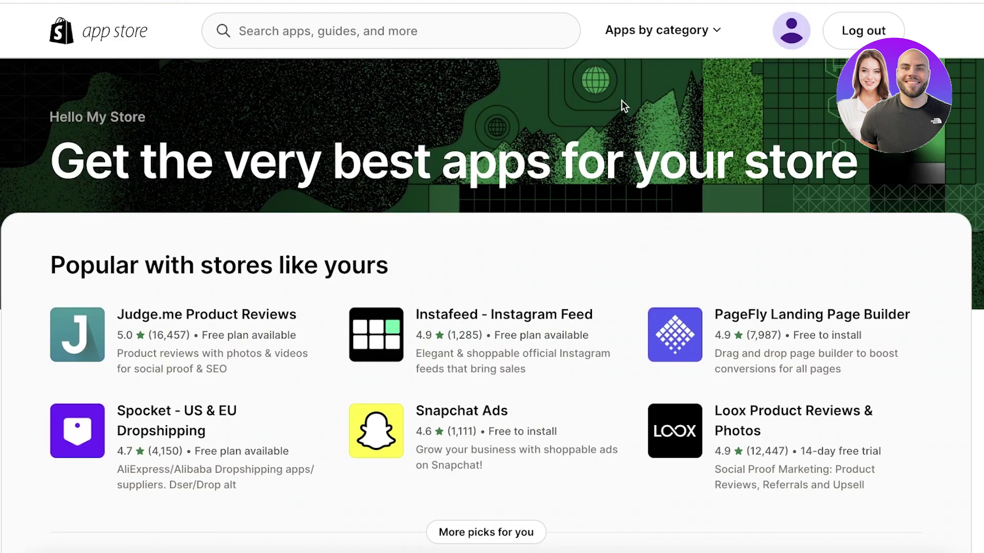
scroll(474, 112, down, 3)
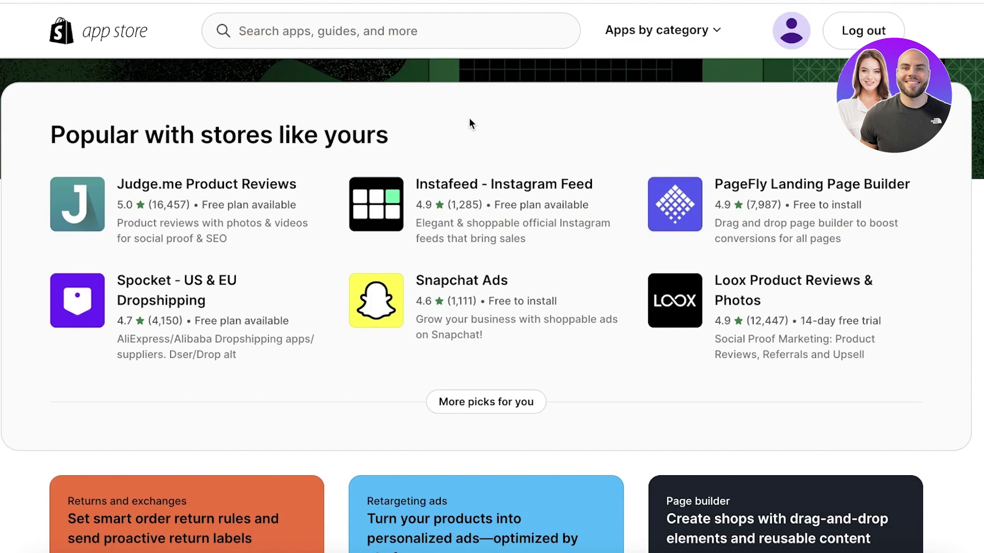
Search the App Store for 'google merchant center' and add the Google & YouTube app
click(379, 35)
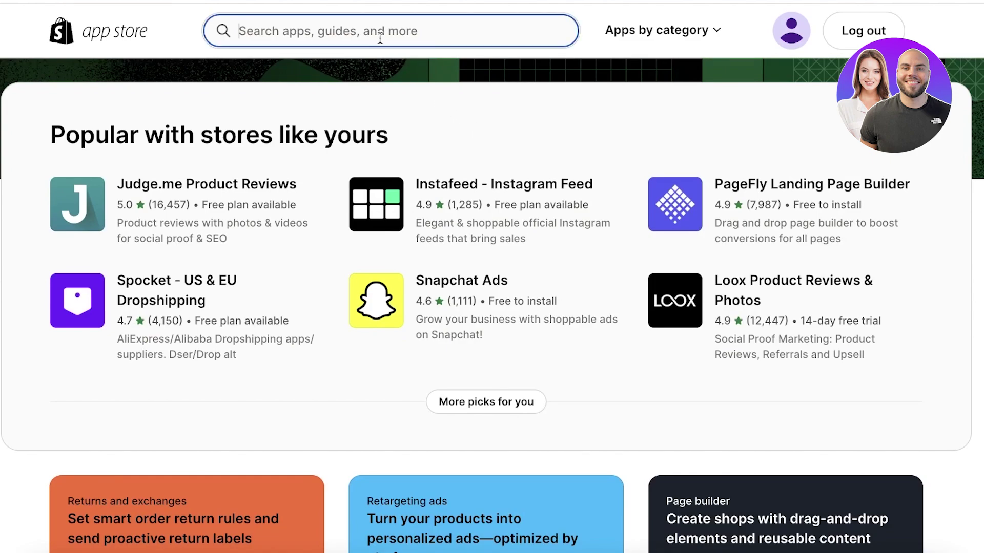
click(382, 77)
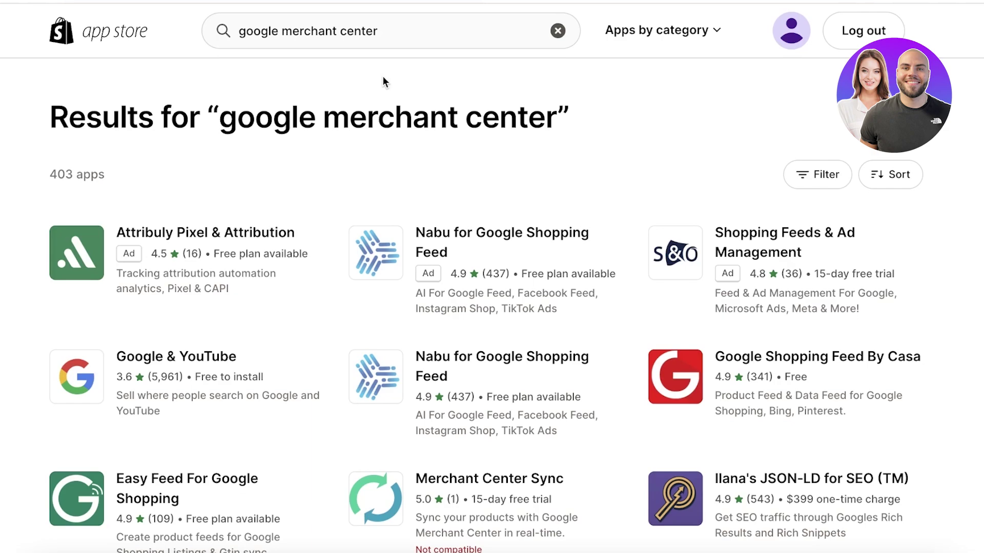
click(122, 366)
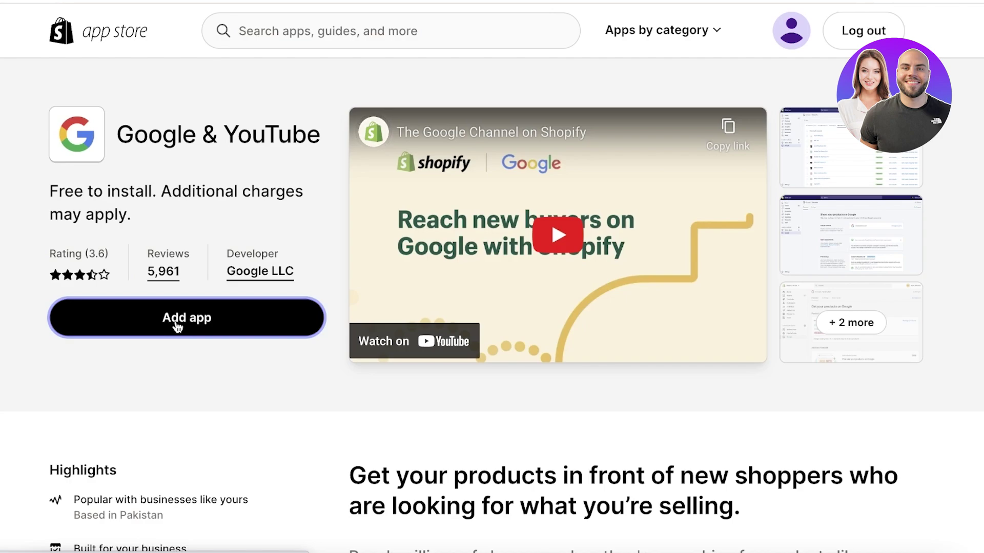
click(177, 321)
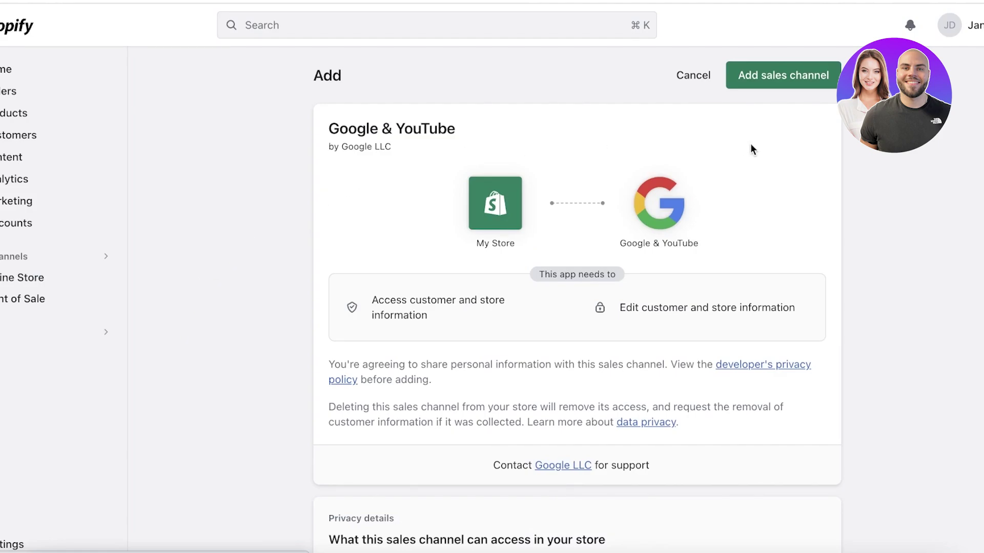
Add Google & YouTube as a sales channel and connect a Google account through the sign-in popup
click(767, 76)
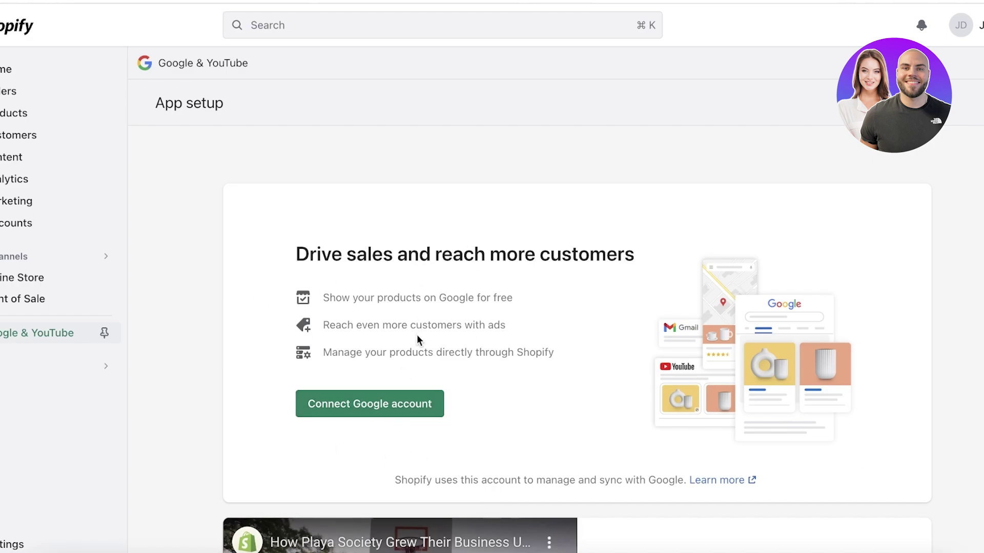
click(362, 405)
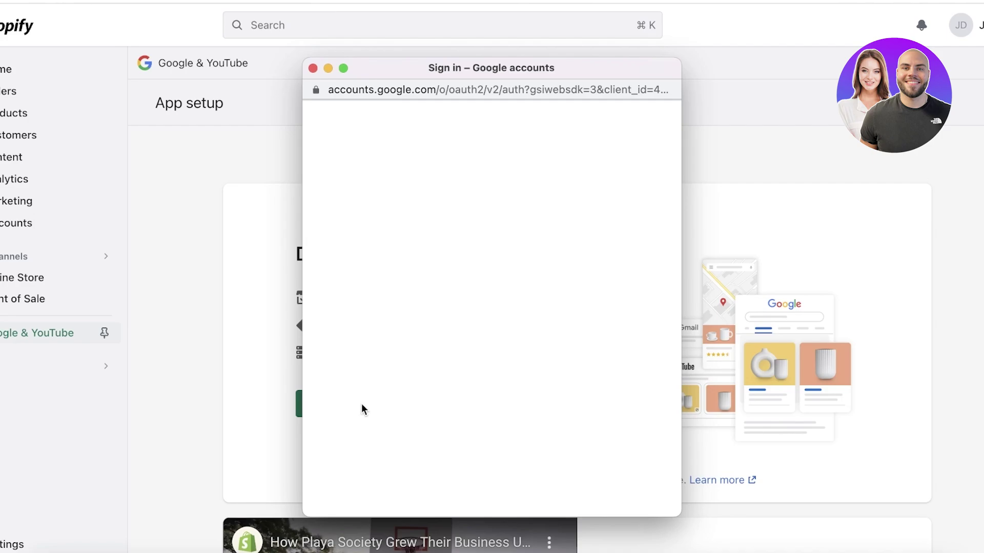
click(431, 329)
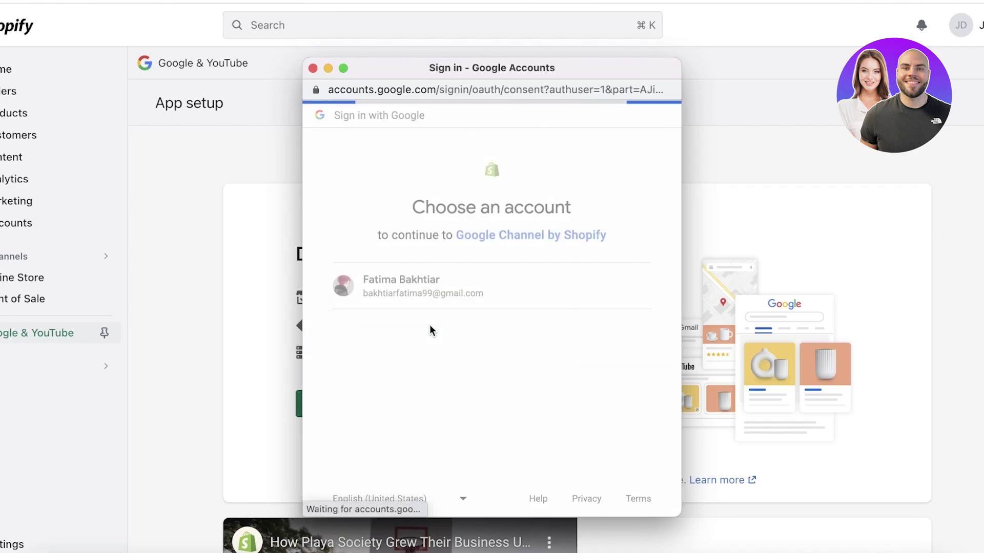
scroll(429, 329, down, 10)
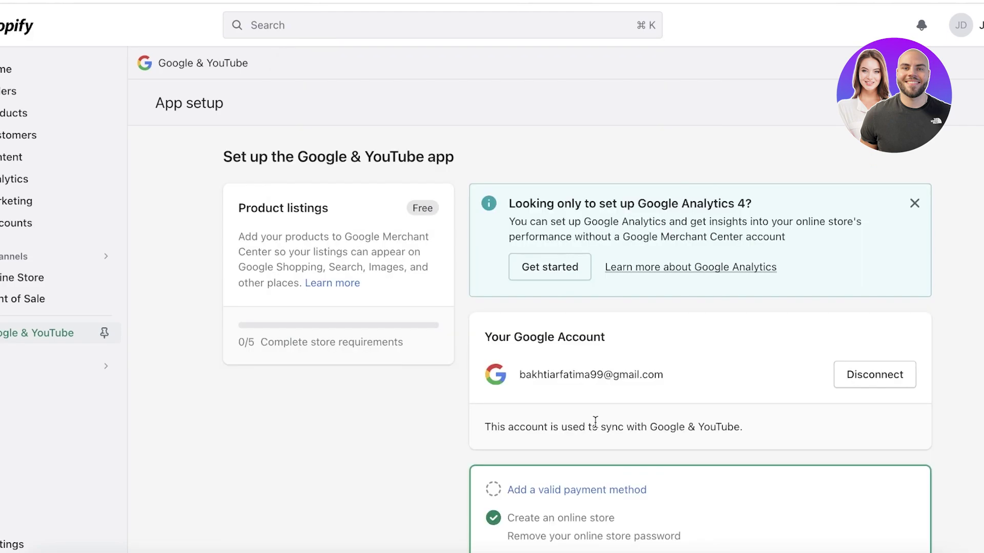
scroll(718, 374, down, 1)
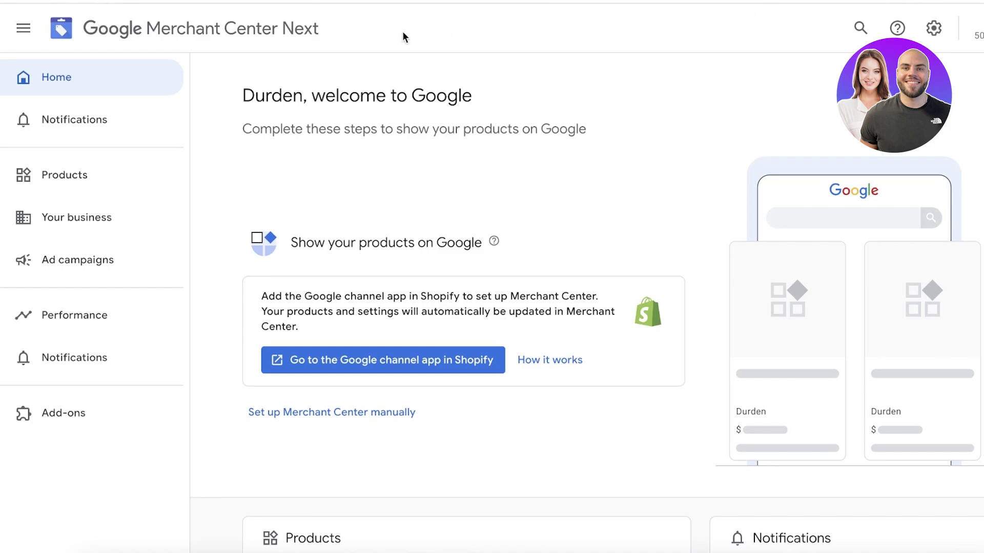
Check the Merchant Center Products page, which still lists no products
click(119, 177)
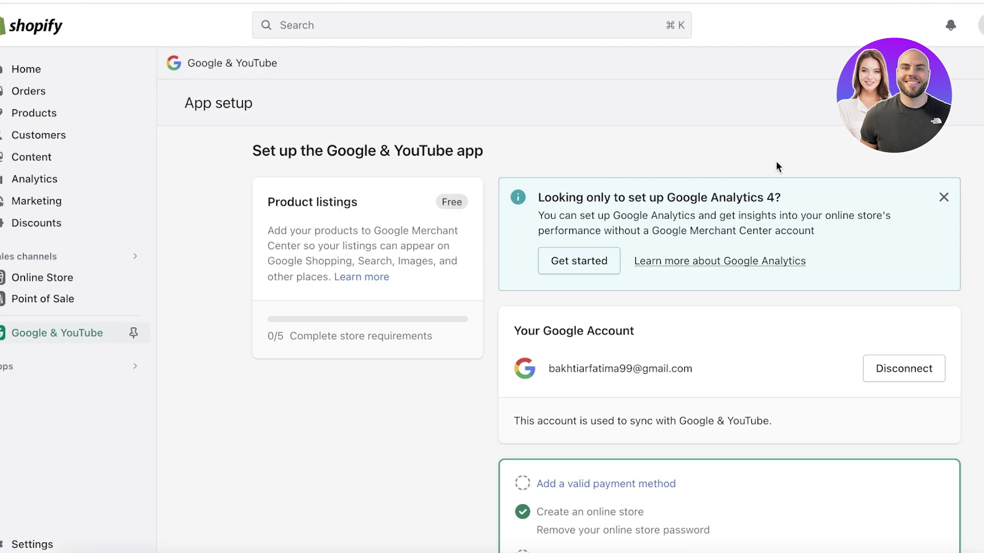
Dismiss the Google Analytics 4 notice and review the reloaded Google & YouTube setup checklist
click(943, 197)
scroll(729, 248, down, 5)
scroll(291, 269, up, 8)
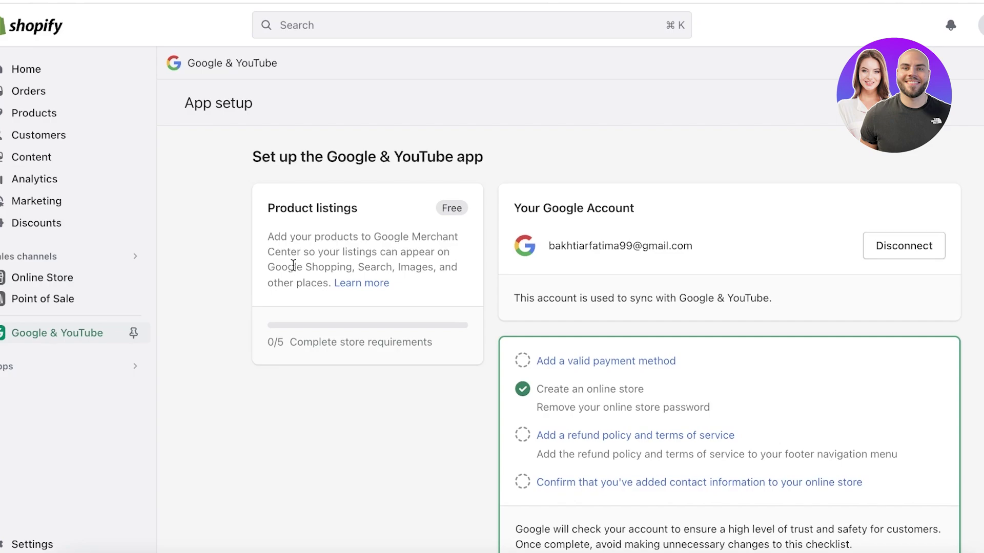
scroll(747, 282, down, 10)
scroll(933, 346, up, 3)
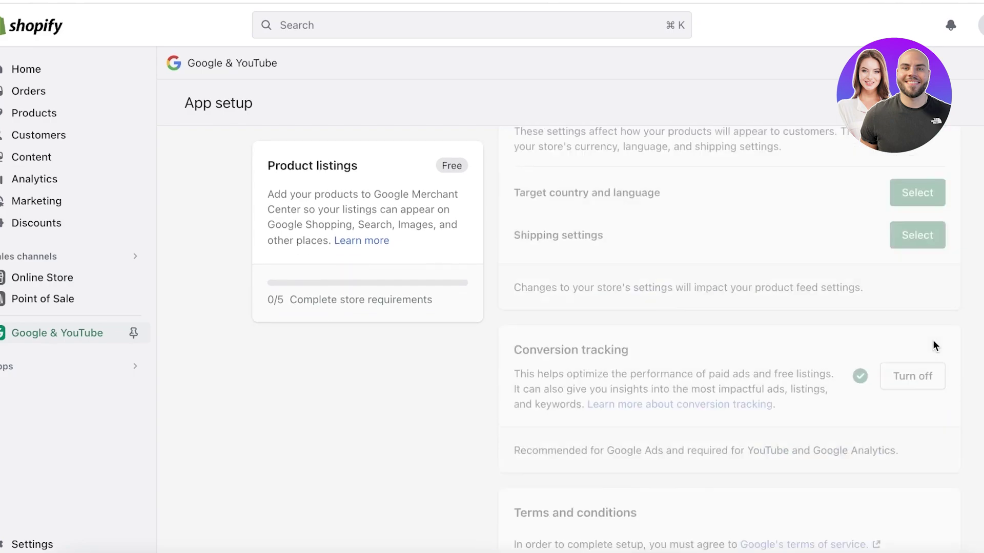
scroll(933, 346, down, 3)
scroll(917, 343, up, 15)
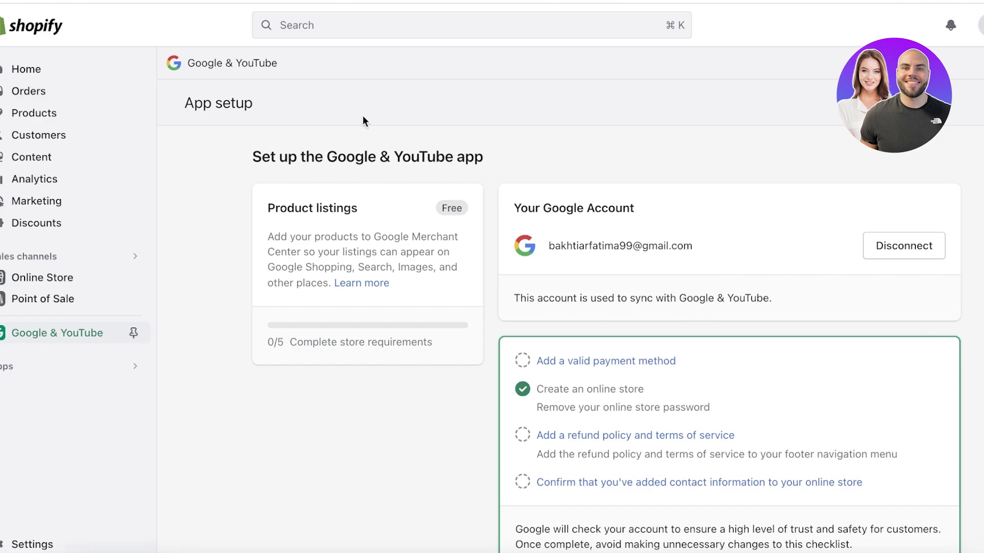
click(14, 334)
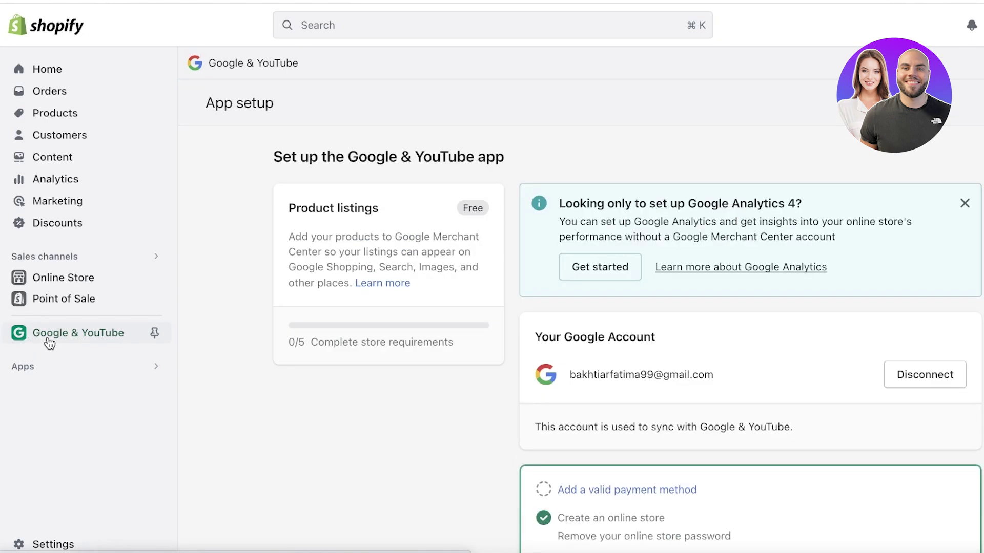
Read the free listings on Google explanation, then return to the Merchant Center Next home
click(365, 284)
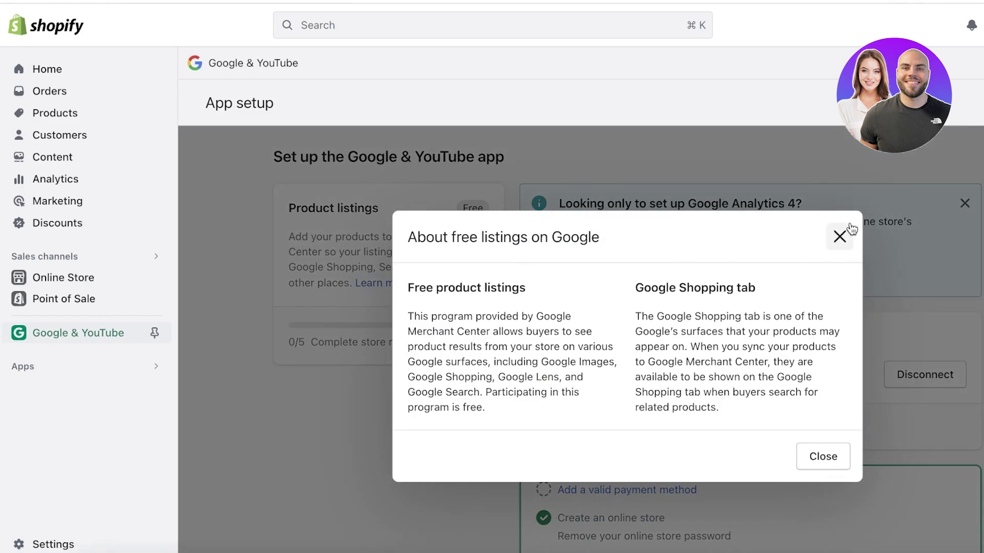
click(840, 236)
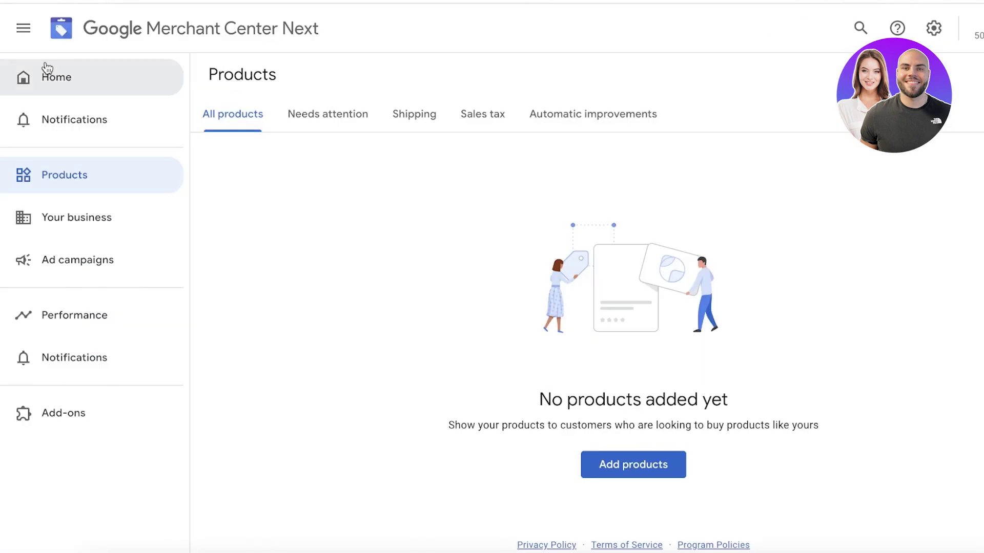
click(47, 68)
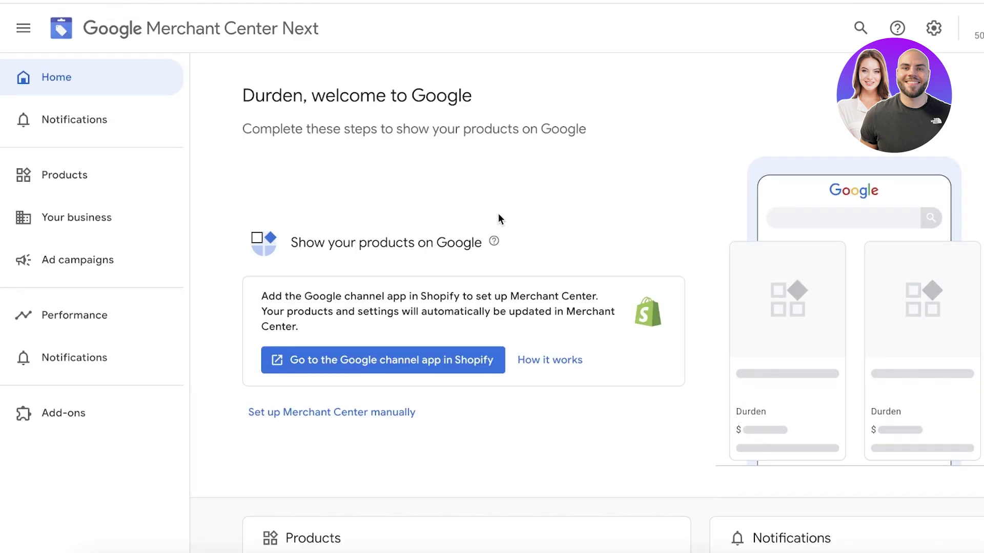
Add the business address from the Home setup checklist so it shows as added
scroll(496, 226, down, 1)
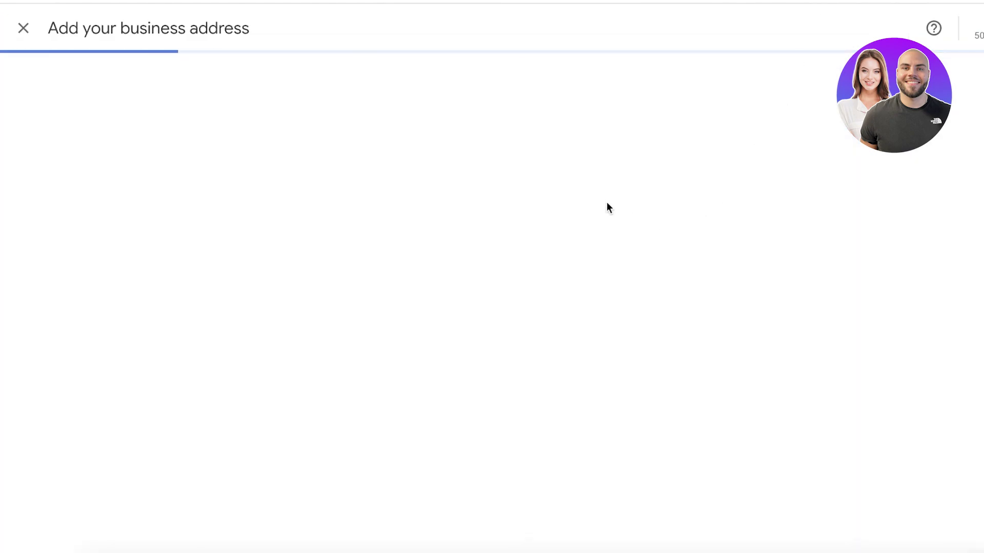
click(24, 28)
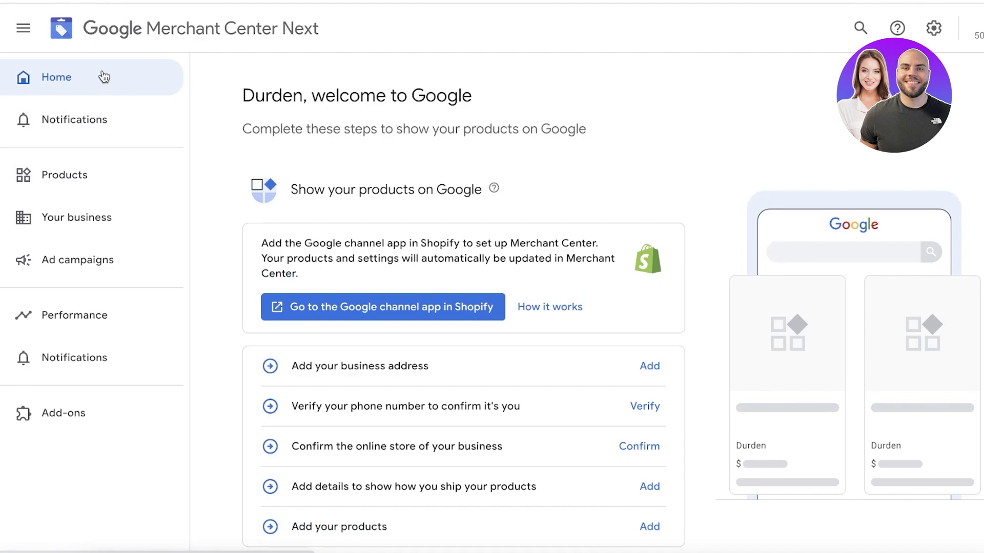
scroll(237, 312, down, 3)
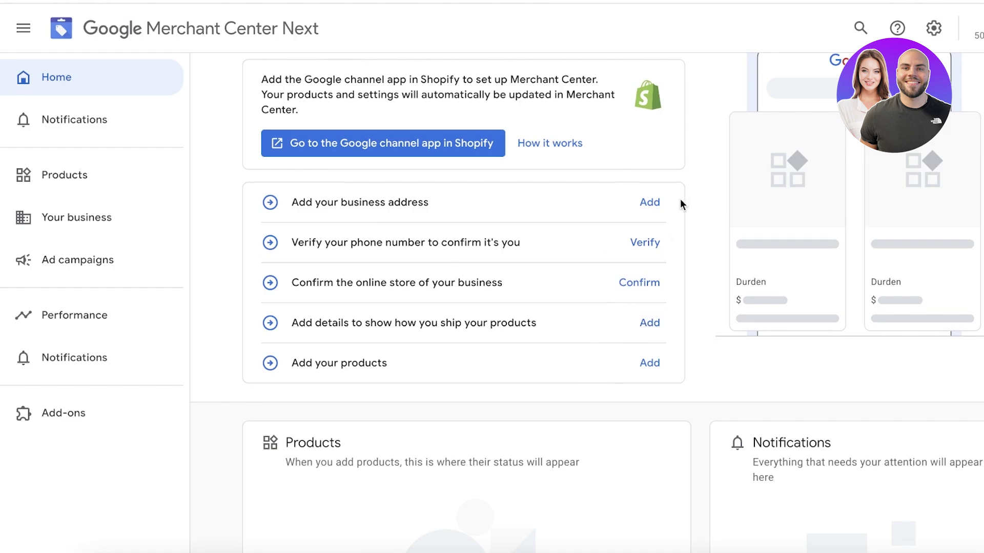
click(649, 203)
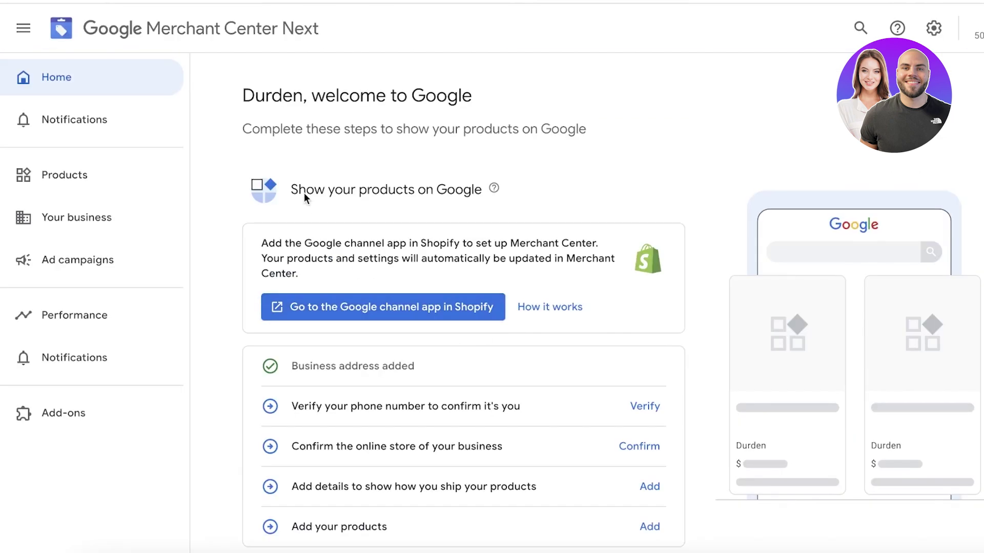
scroll(369, 334, down, 3)
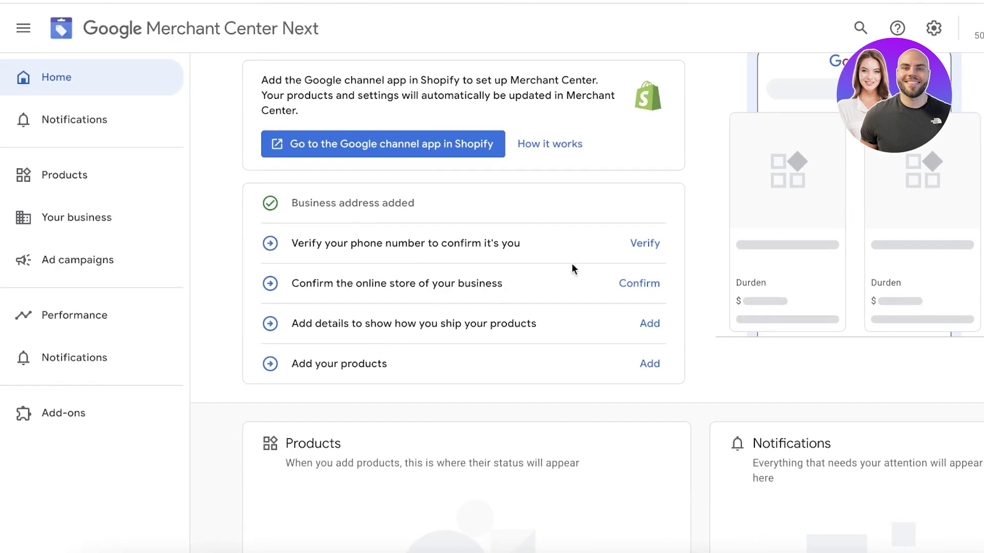
Start phone number verification in Merchant Center Next, then go back to the Shopify setup window
click(644, 244)
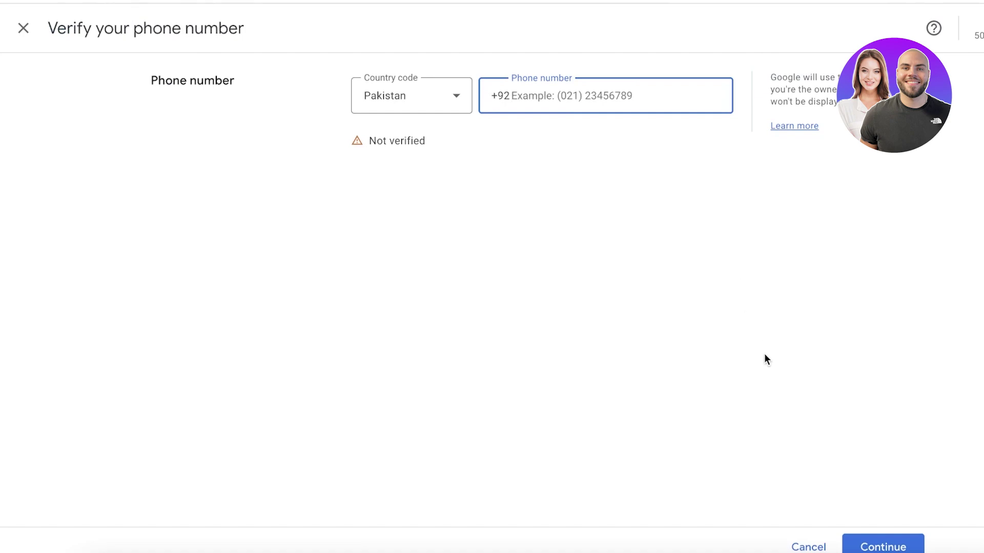
click(845, 552)
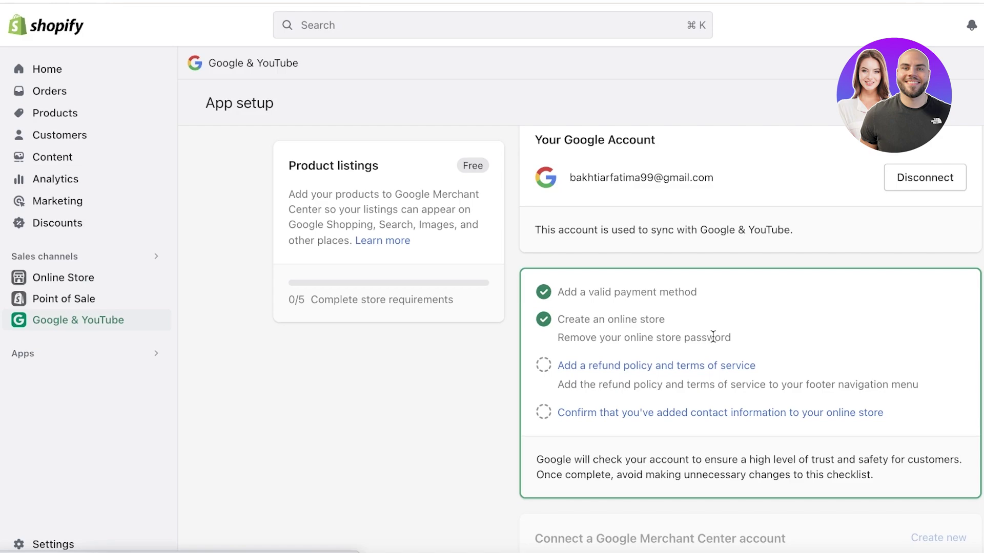
Go to the store's policies and turn on return rules
click(590, 374)
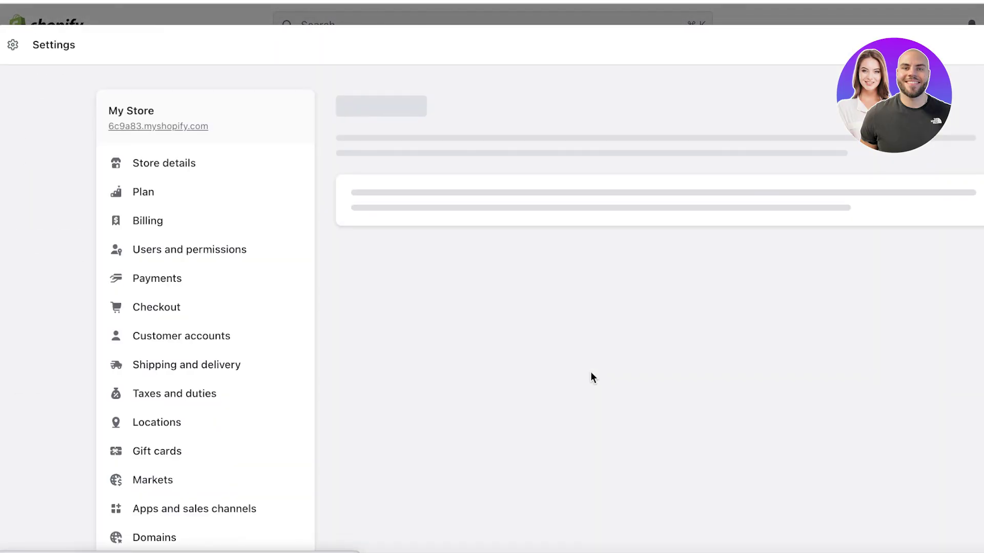
scroll(546, 377, down, 2)
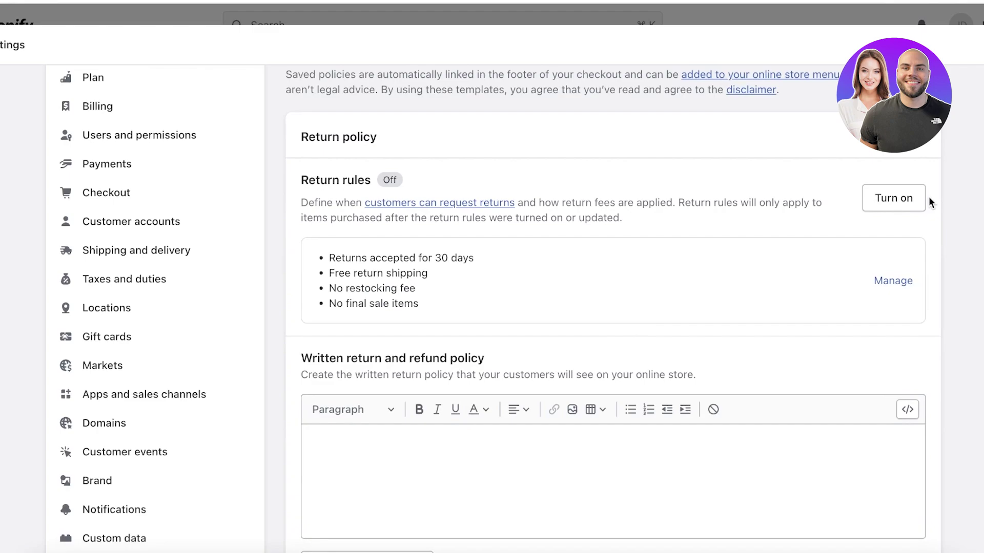
click(907, 198)
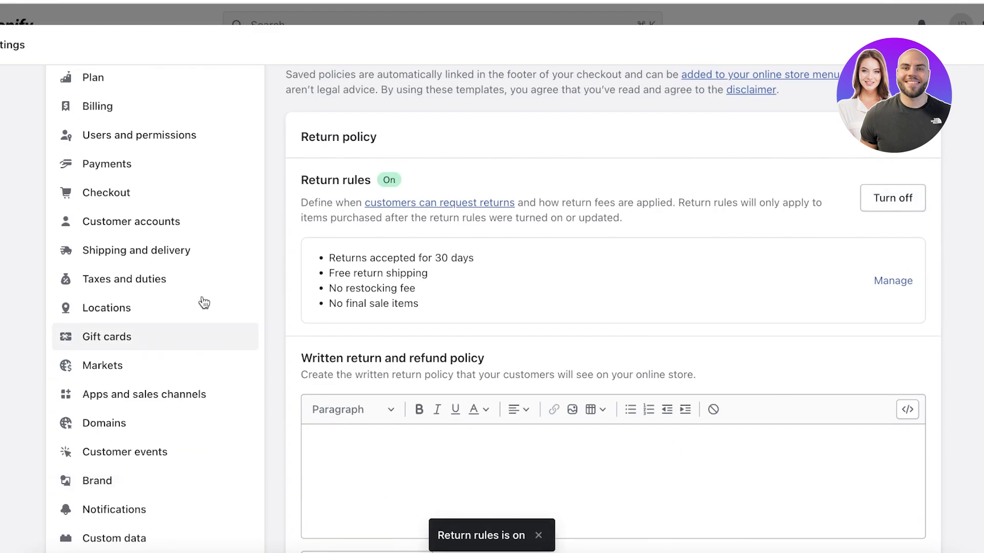
Review the 30-day, free-return-shipping defaults and open Default return rules for editing
scroll(412, 221, down, 8)
scroll(435, 220, up, 9)
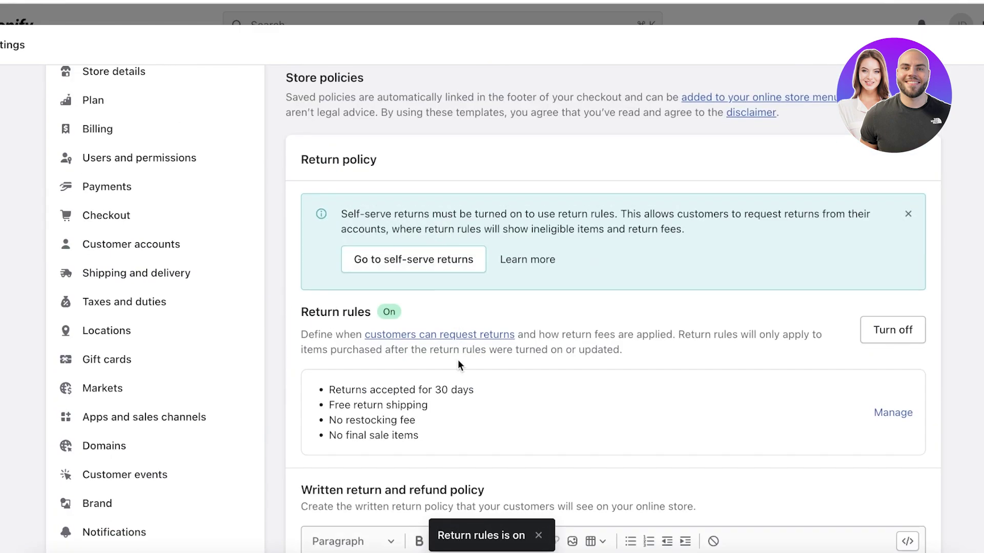
scroll(461, 367, down, 4)
drag(433, 225, 248, 212)
click(247, 213)
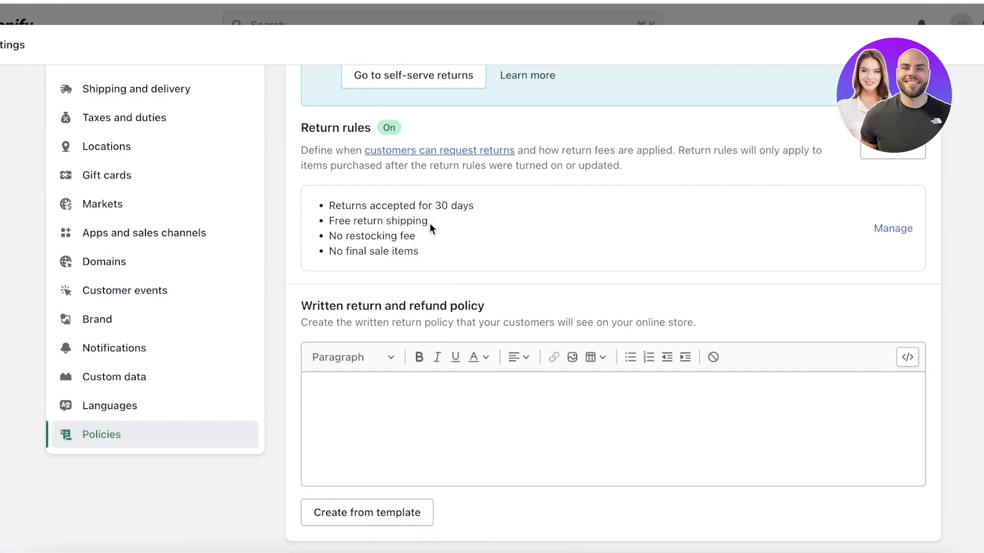
drag(431, 226, 260, 229)
click(279, 237)
drag(331, 221, 447, 230)
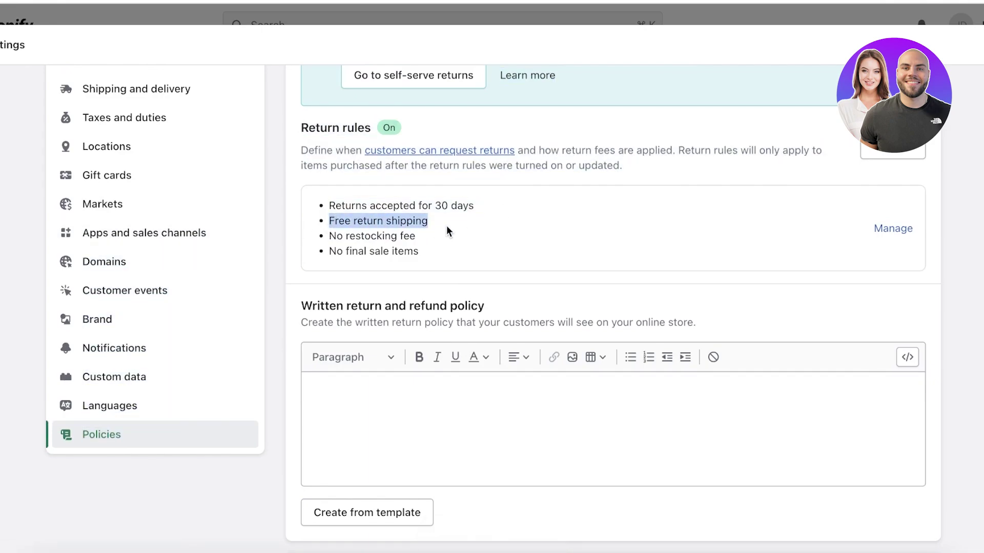
click(447, 228)
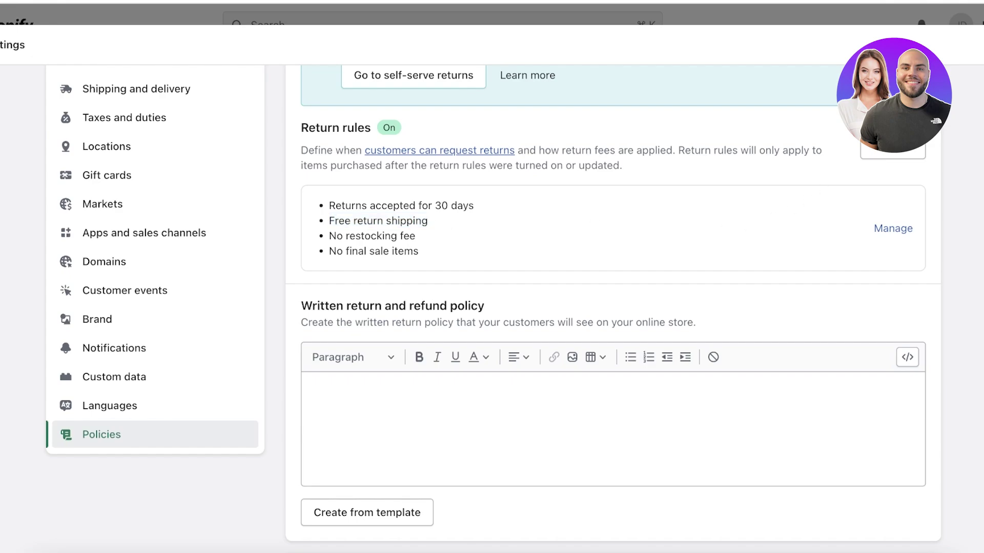
click(885, 235)
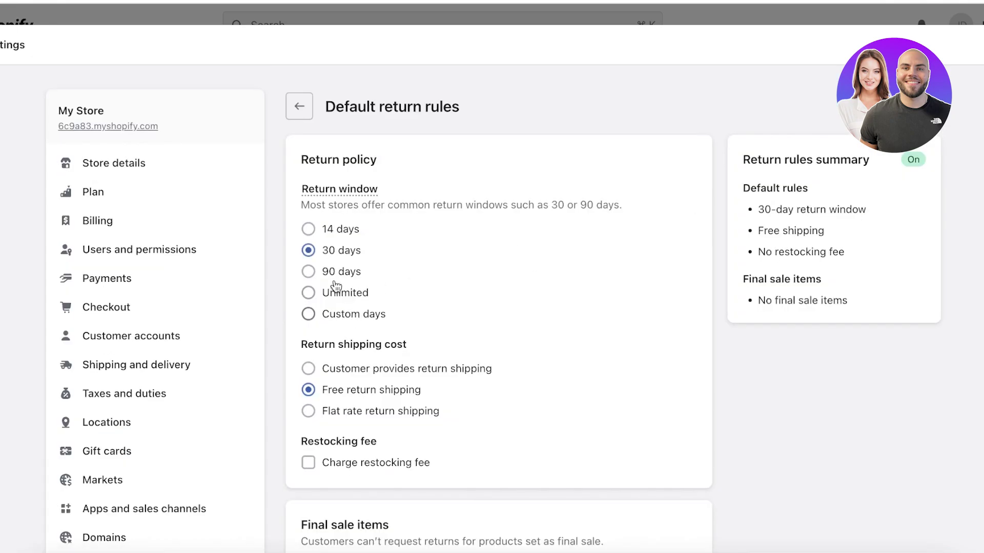
Set a 14-day return window, customer-paid return shipping and a 4% restocking fee
click(338, 229)
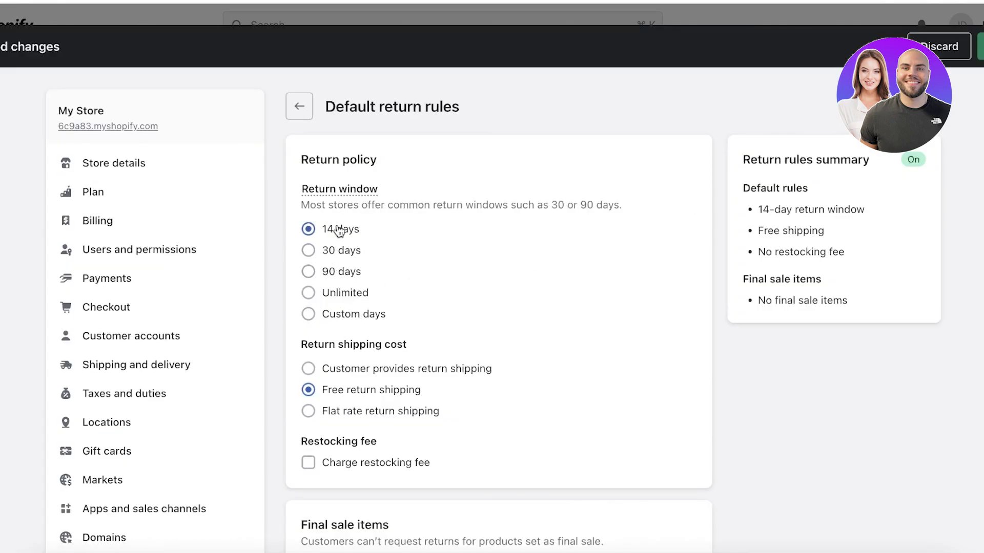
scroll(448, 321, down, 4)
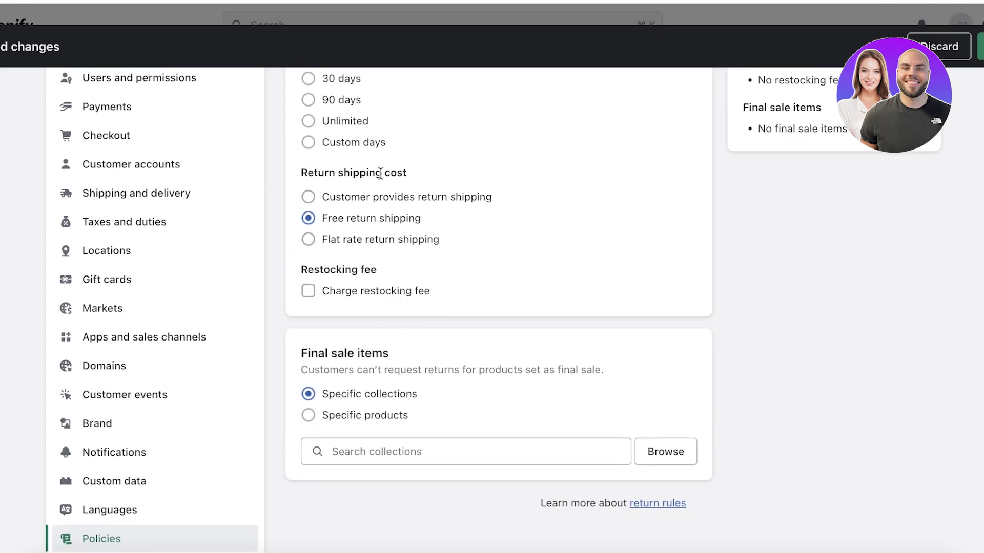
click(360, 199)
scroll(533, 256, down, 1)
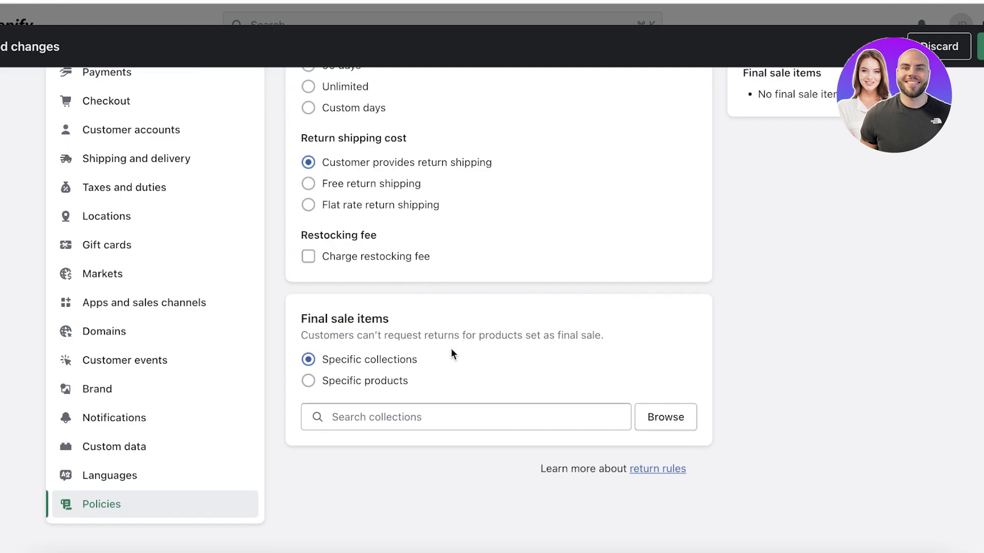
click(408, 259)
click(460, 276)
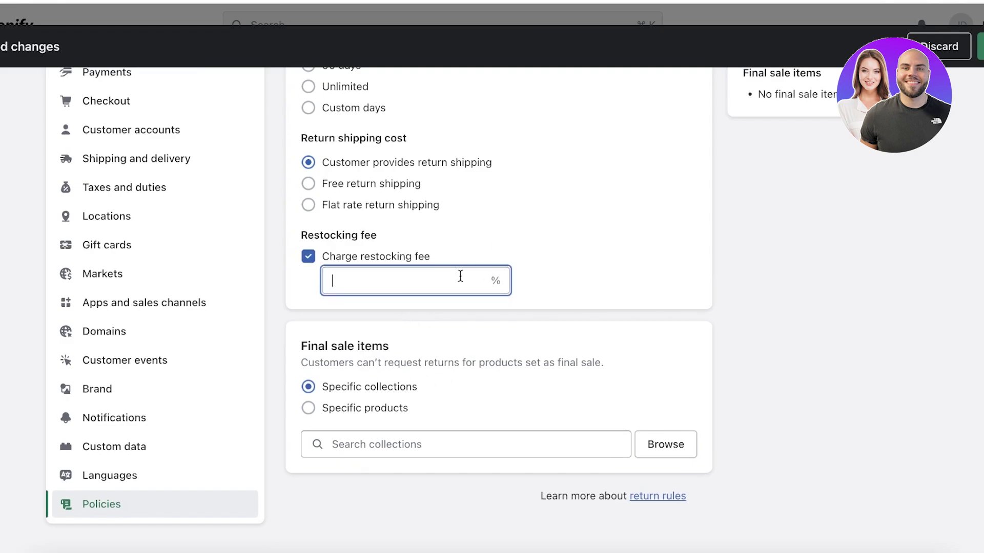
text(4)
Save the return rules and close Settings to get back to Home
click(980, 46)
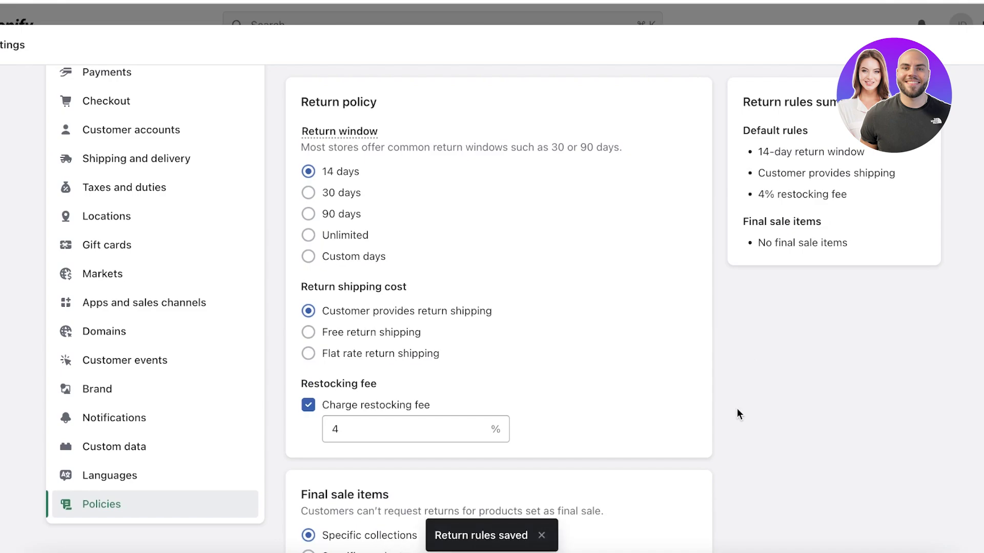
scroll(160, 318, down, 1)
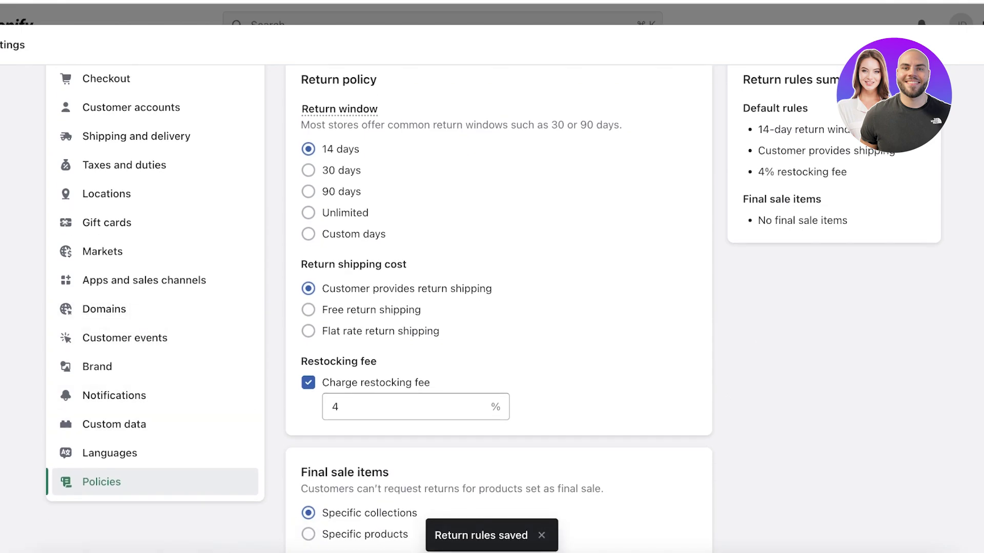
key(Escape)
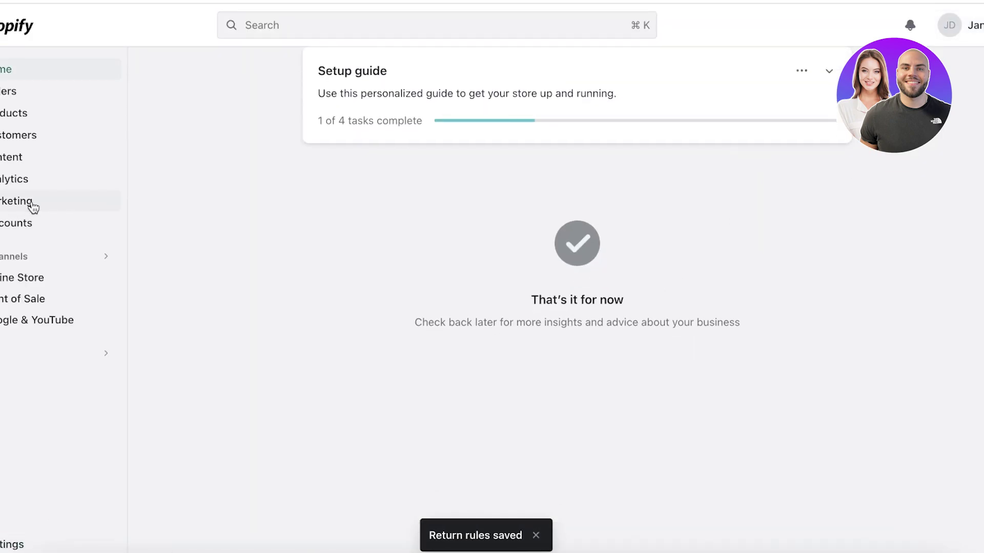
From Google & YouTube, save terms of service covering design rights and refusing service
click(6, 327)
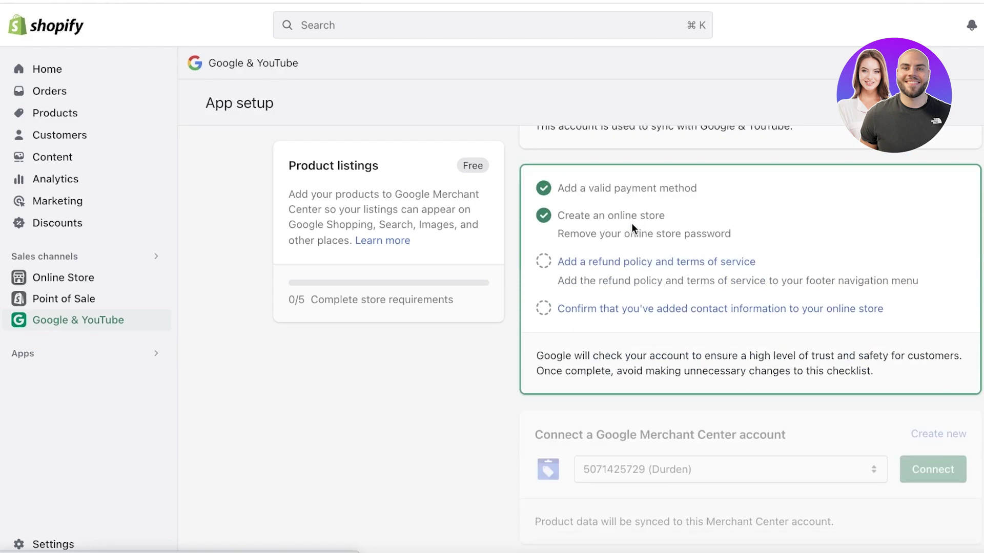
click(569, 262)
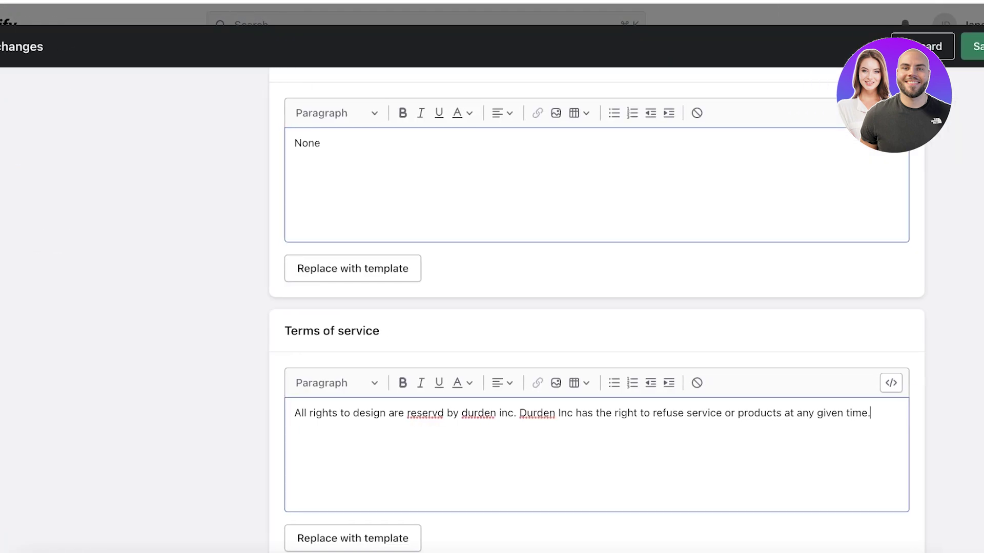
click(976, 51)
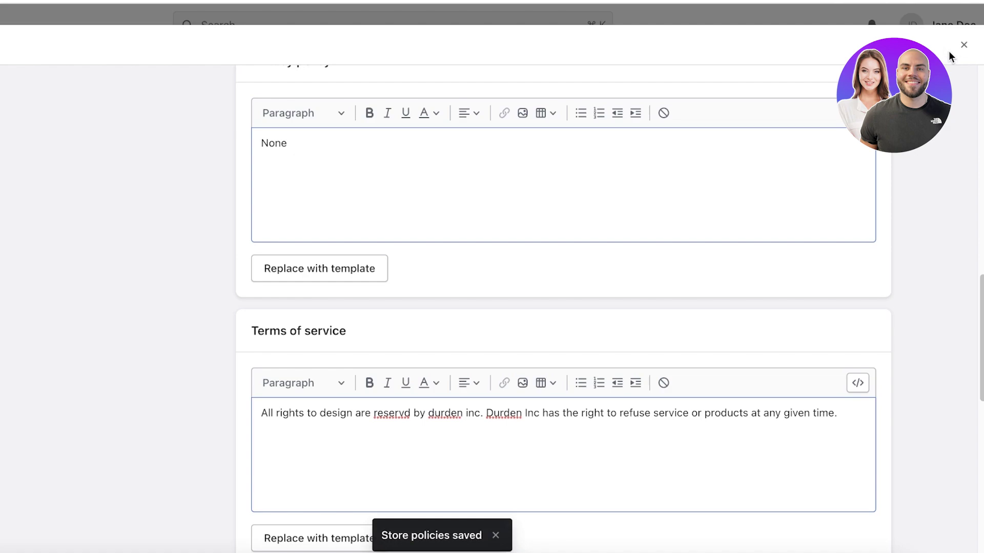
click(963, 46)
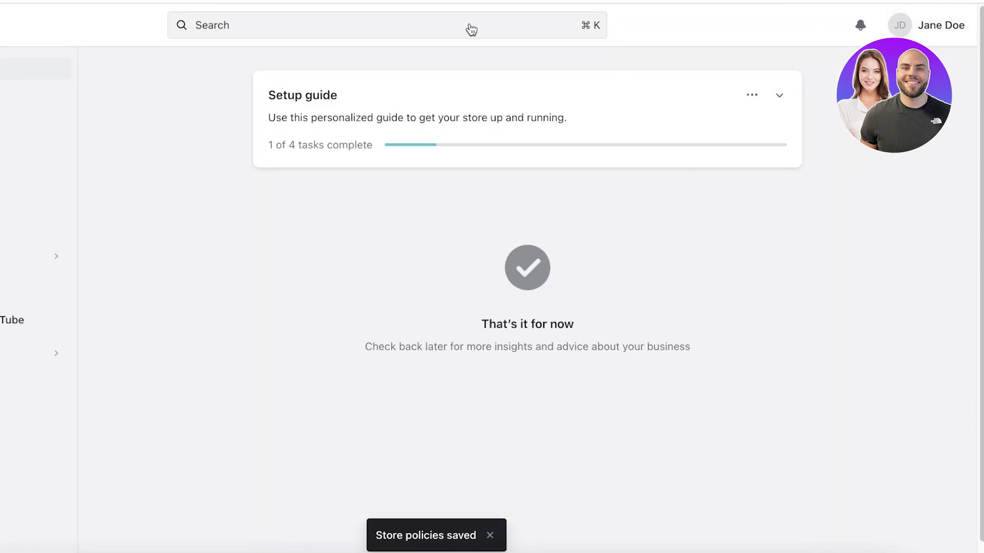
In Google & YouTube, confirm the store's contact information
click(20, 321)
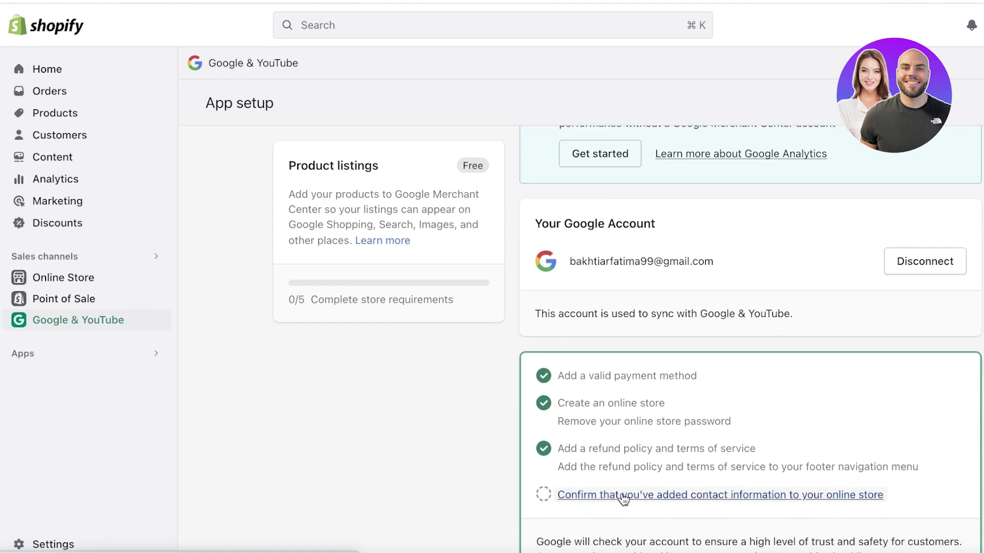
click(623, 495)
click(813, 451)
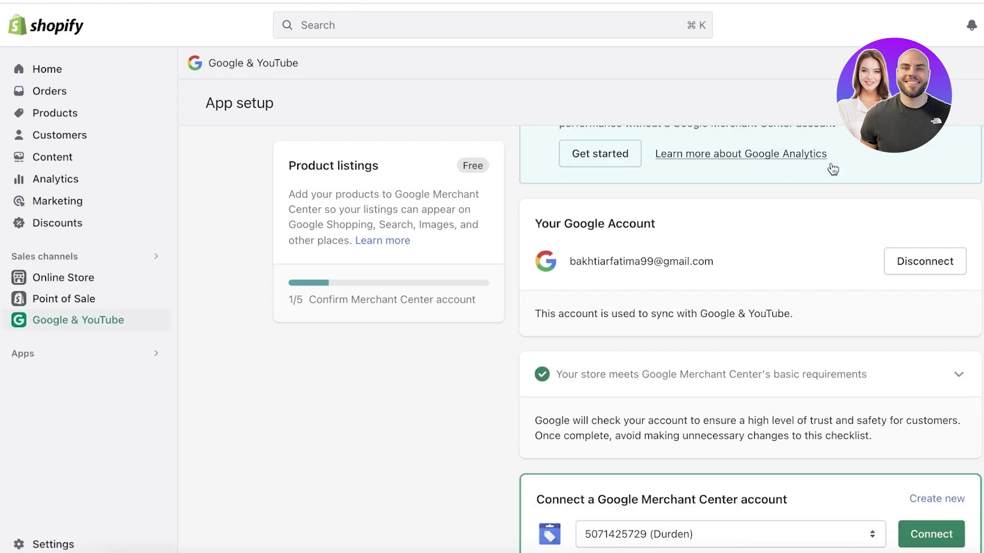
Keep the existing Google Merchant Center account selected and connect it
scroll(624, 307, down, 7)
scroll(622, 302, down, 3)
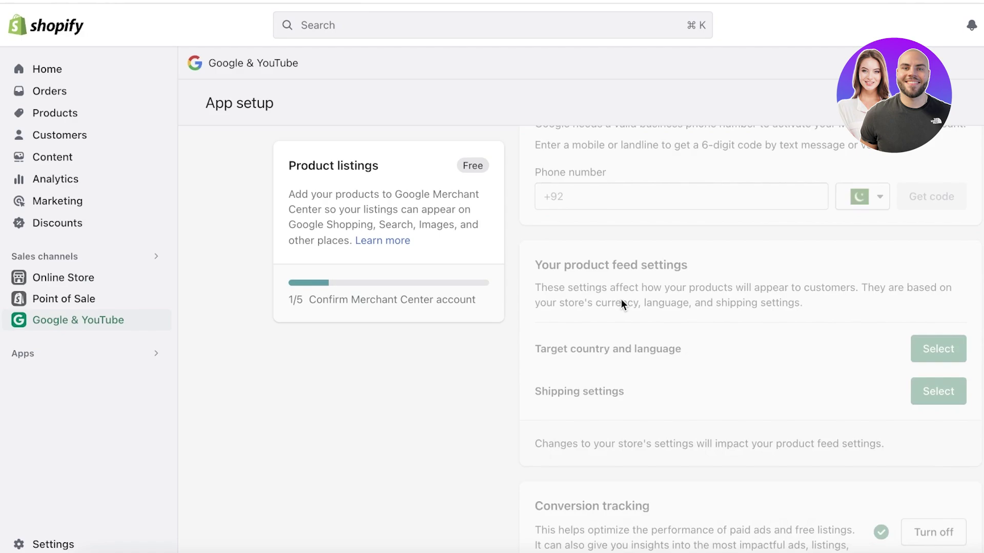
scroll(902, 221, up, 15)
scroll(901, 245, down, 5)
scroll(901, 252, down, 2)
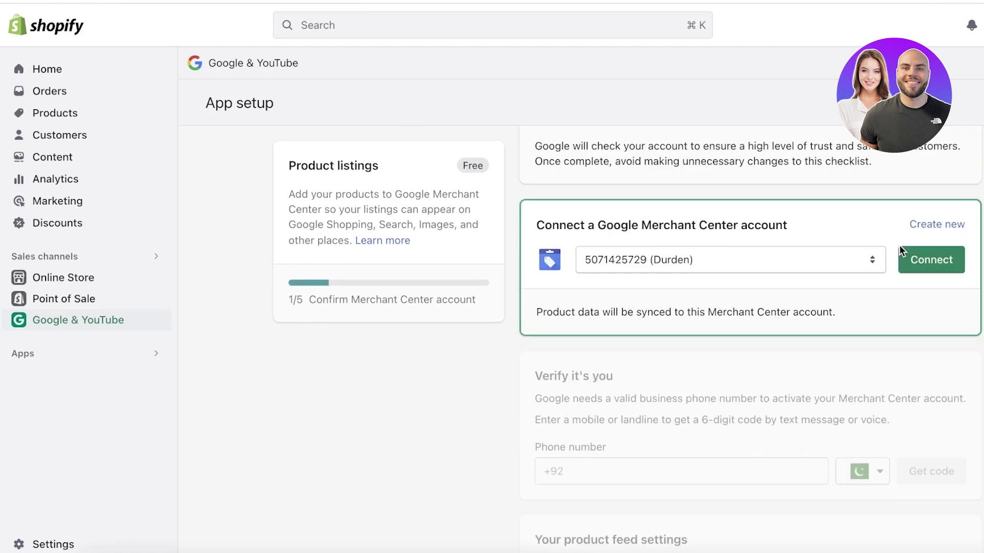
click(855, 266)
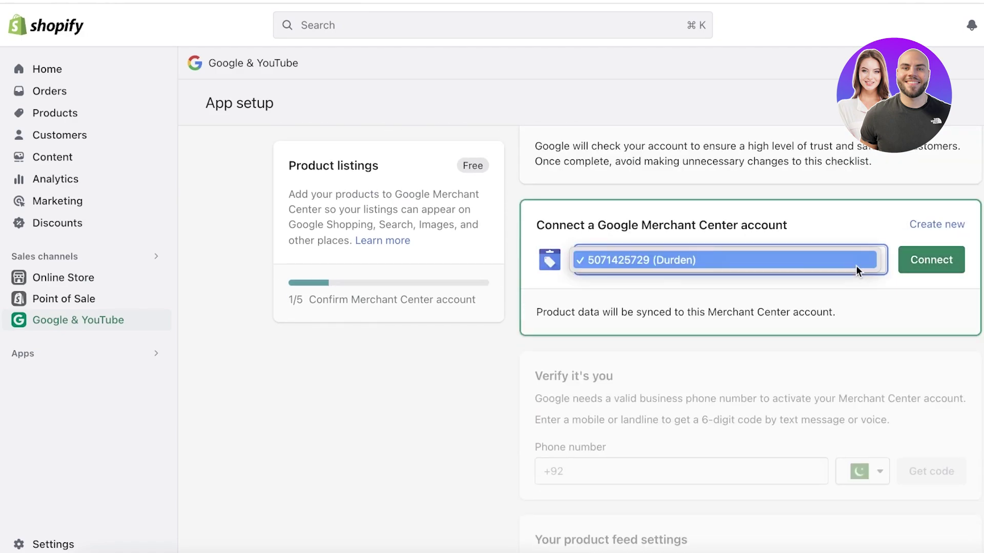
click(855, 266)
click(905, 262)
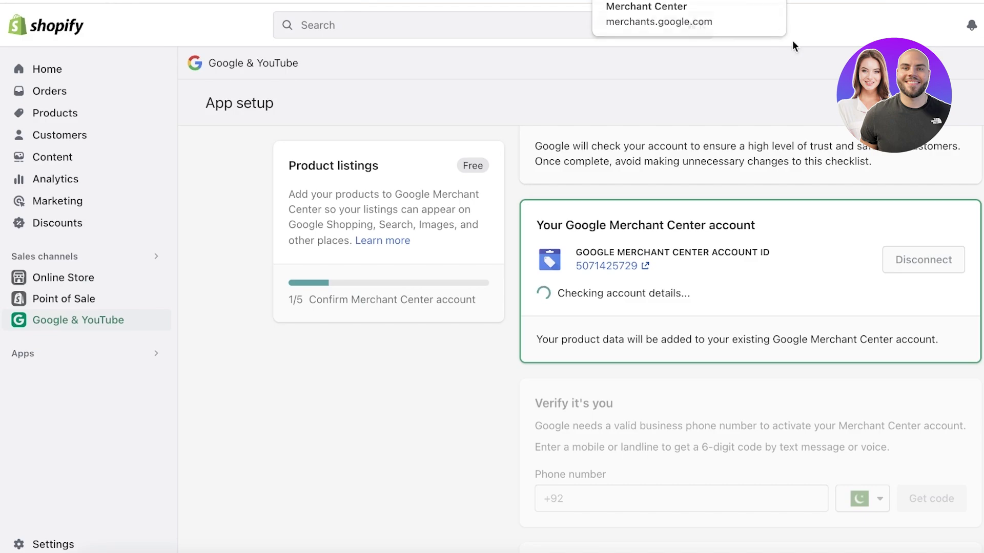
scroll(724, 253, down, 10)
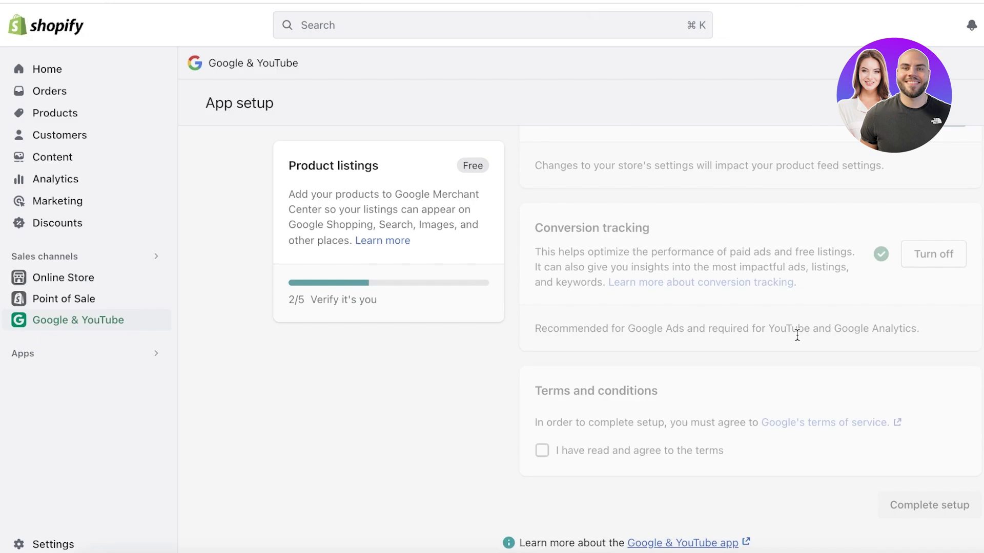
scroll(797, 336, up, 6)
scroll(796, 337, down, 6)
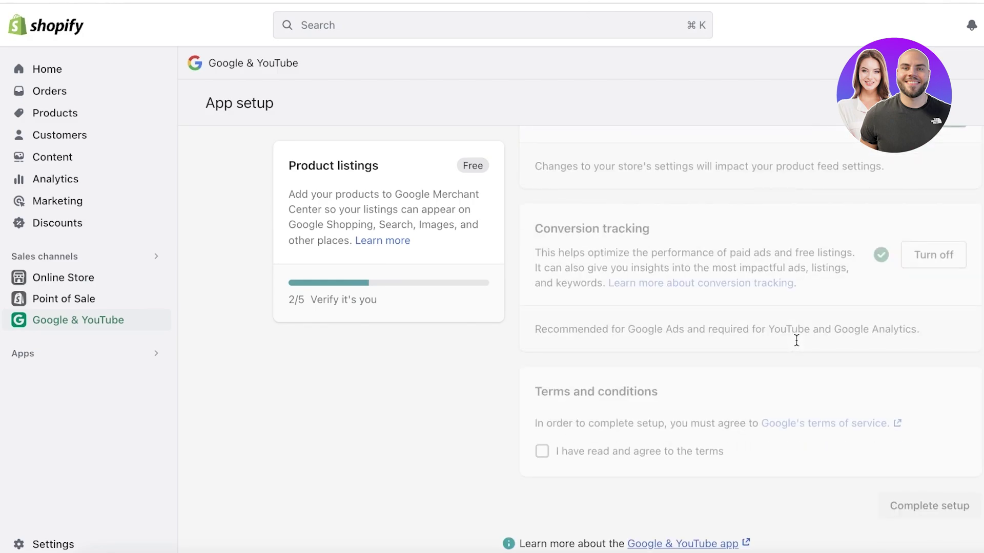
scroll(797, 340, up, 8)
scroll(796, 340, down, 4)
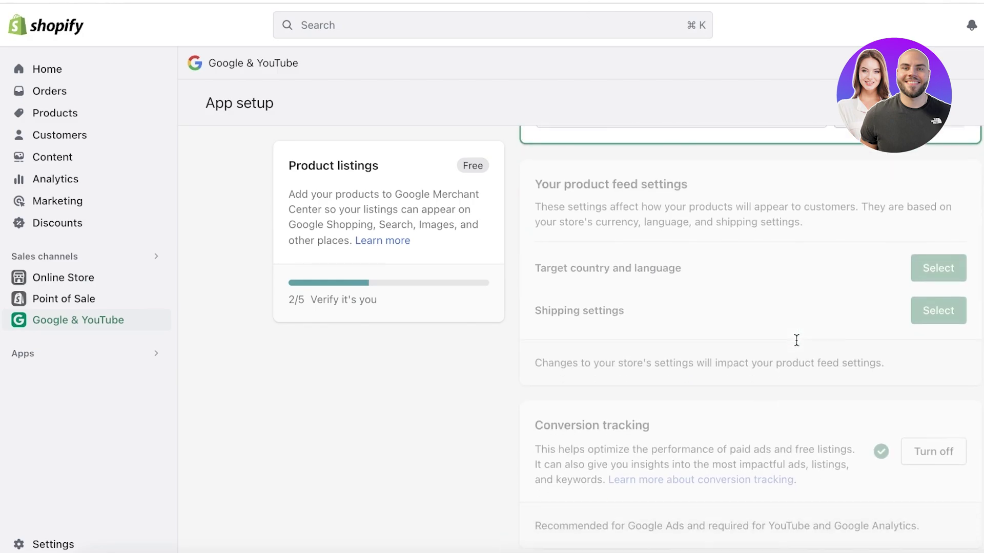
scroll(797, 340, down, 4)
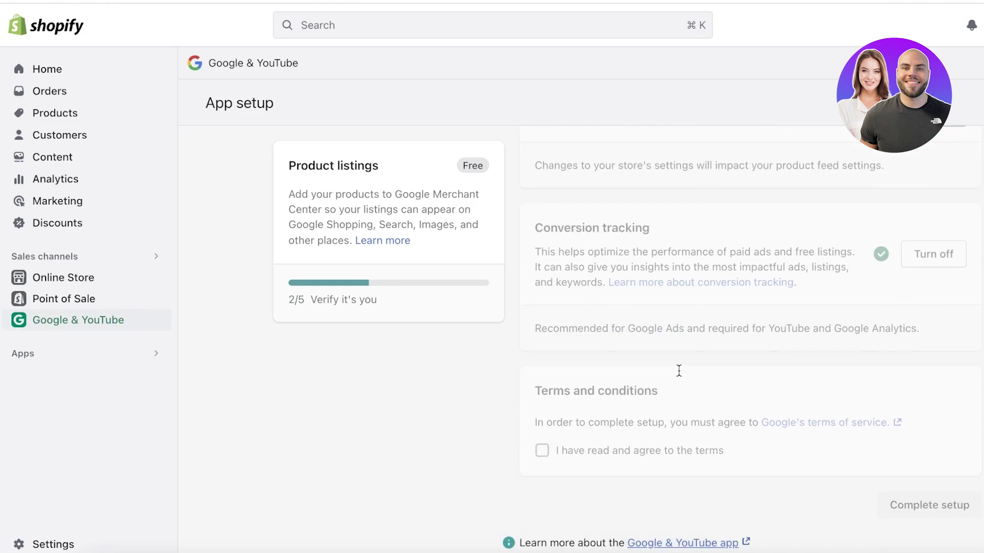
scroll(615, 363, up, 10)
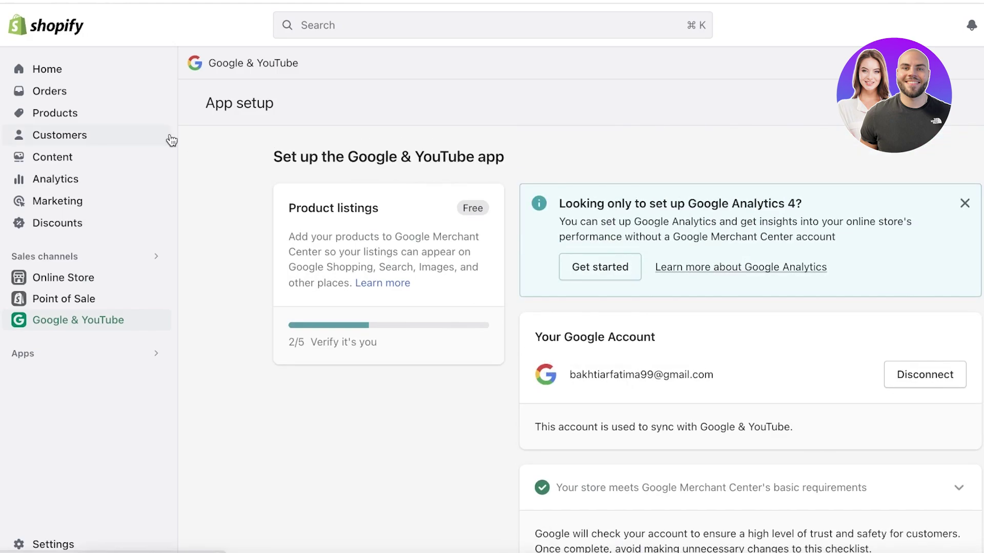